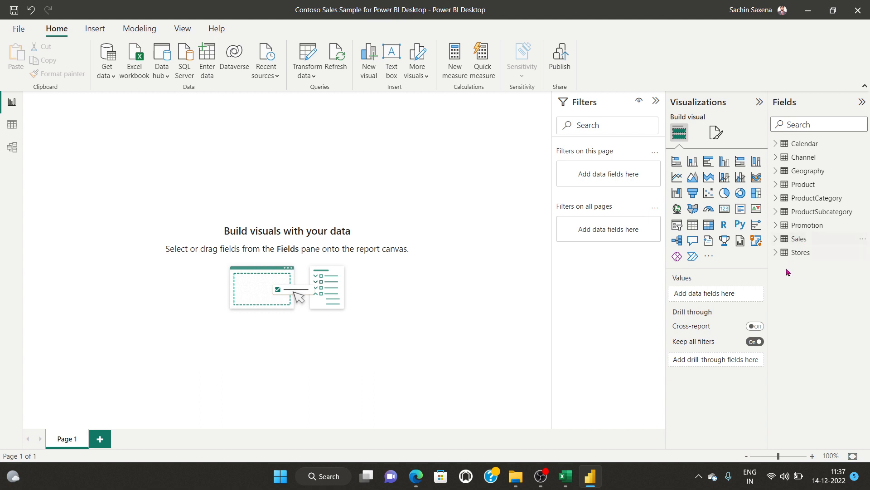
# - Start a new measure named Total_Sales in the Sales table
pyautogui.click(776, 240)
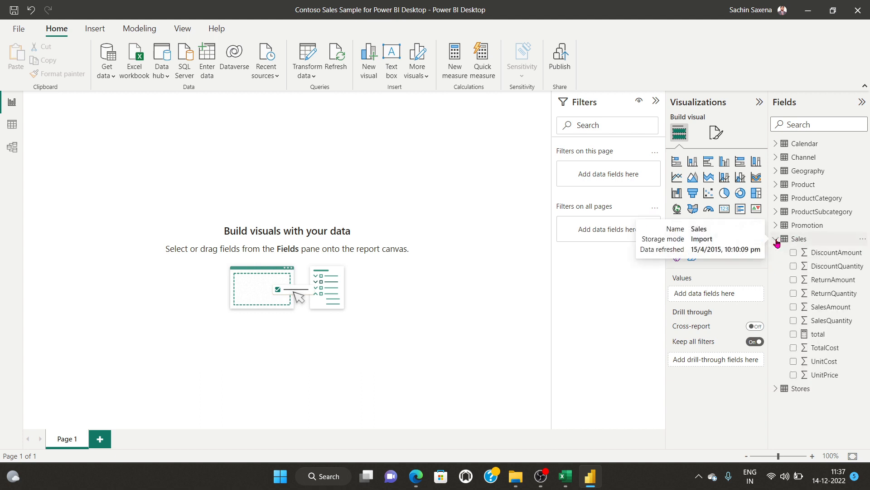
pyautogui.click(863, 238)
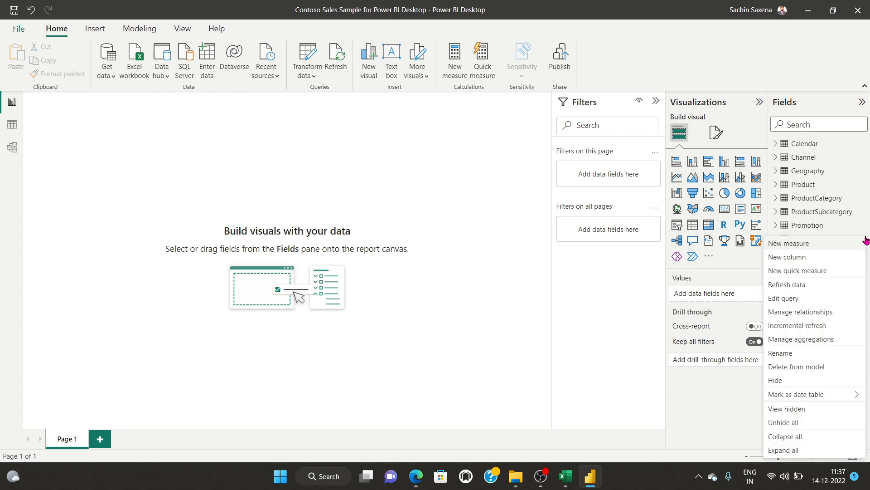
pyautogui.click(719, 241)
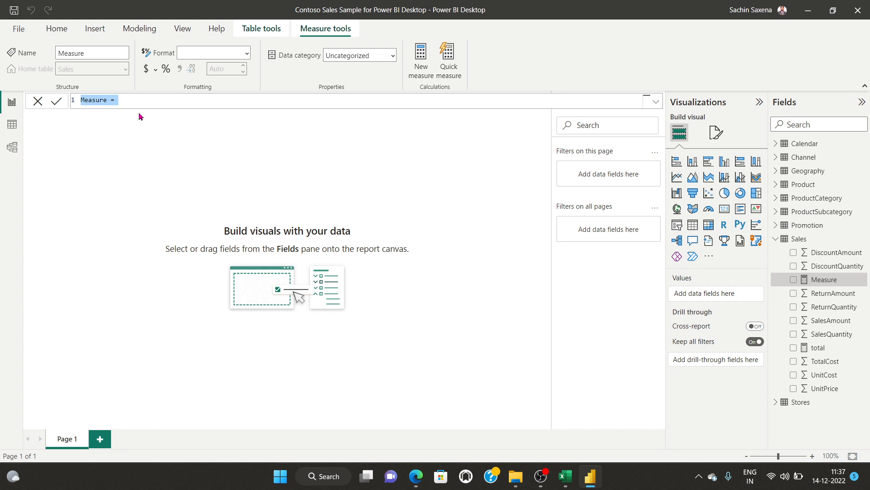
pyautogui.write('Total')
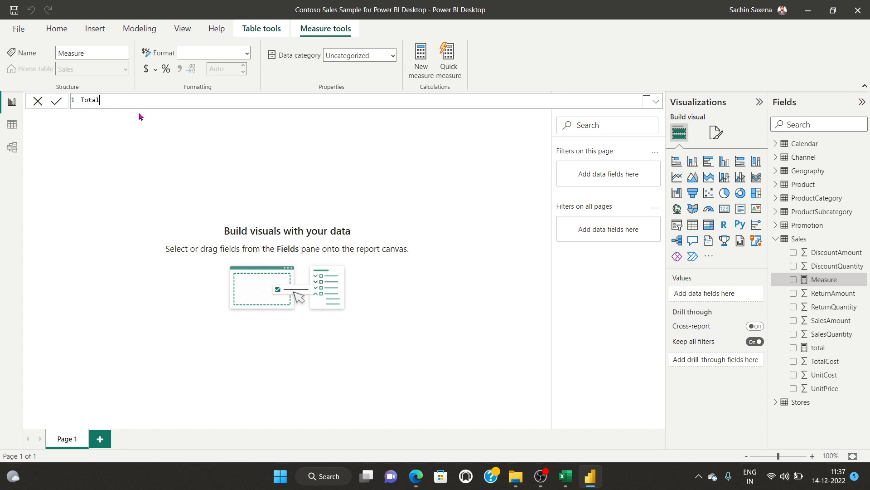
pyautogui.write('_Sales=s')
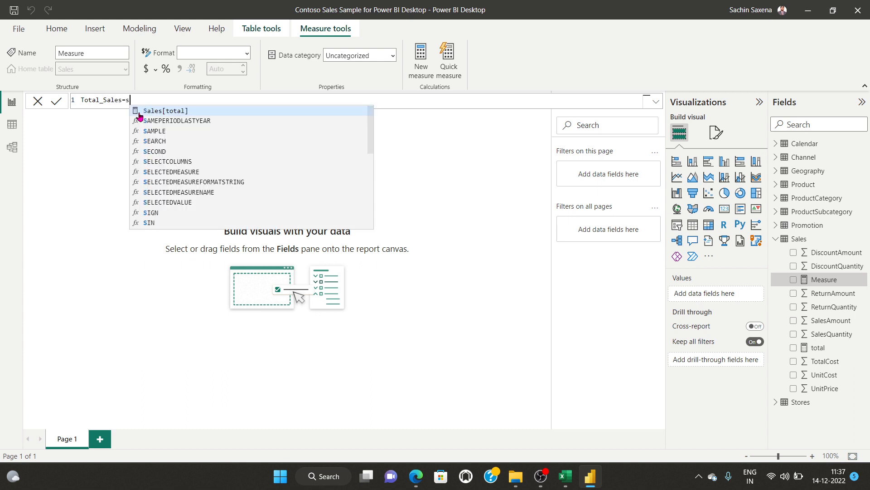
# - Define the Total_Sales measure as SUM(Sales[SalesAmount]) and commit the formula
pyautogui.write('um')
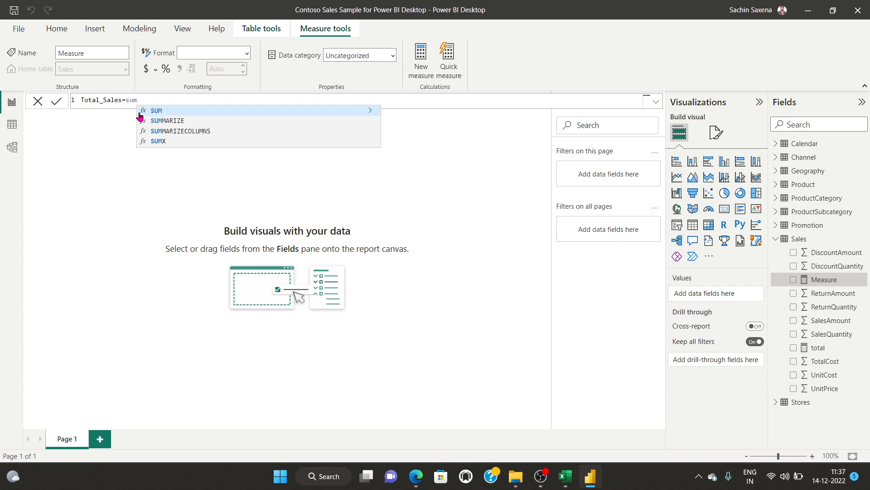
pyautogui.press('Tab')
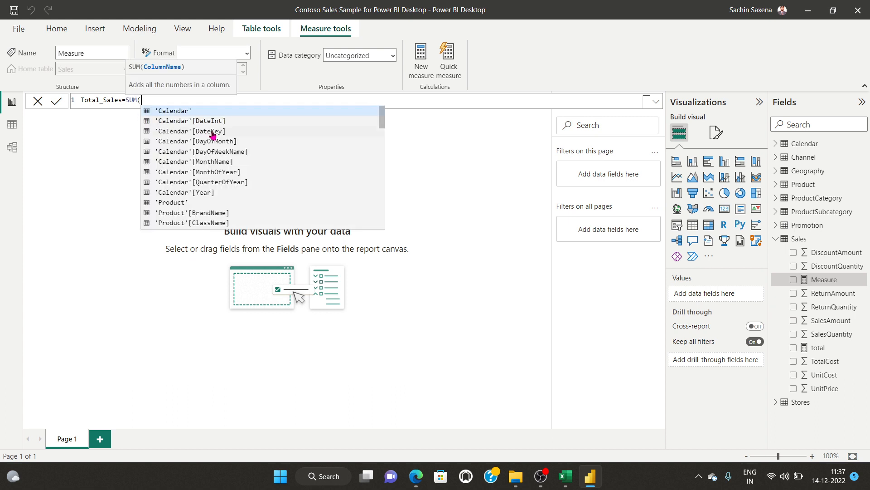
pyautogui.write('sales')
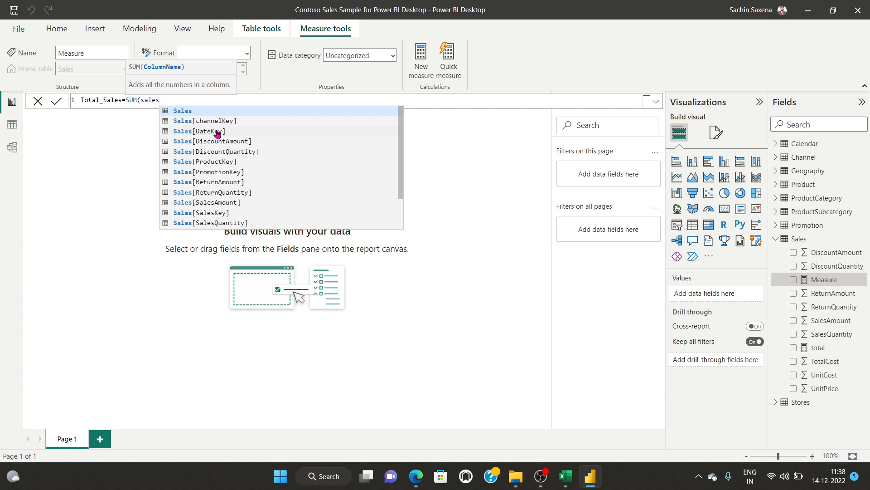
pyautogui.press('Tab')
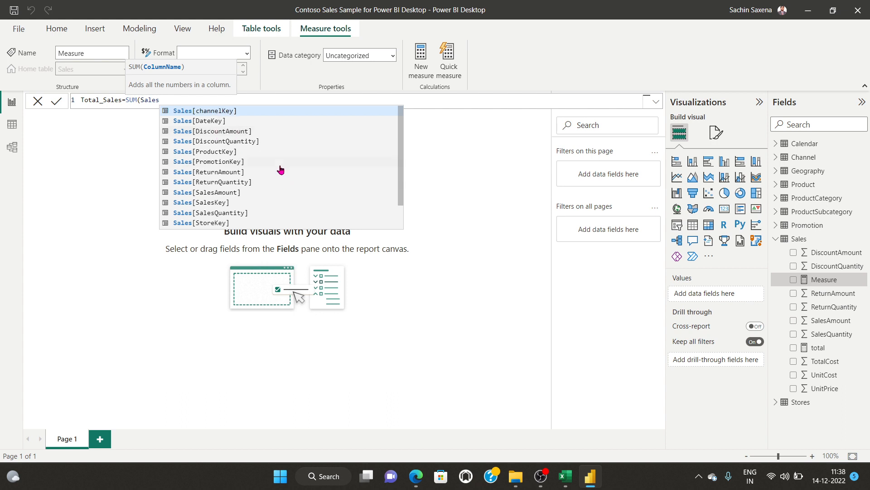
pyautogui.scroll(-1, 244, 163)
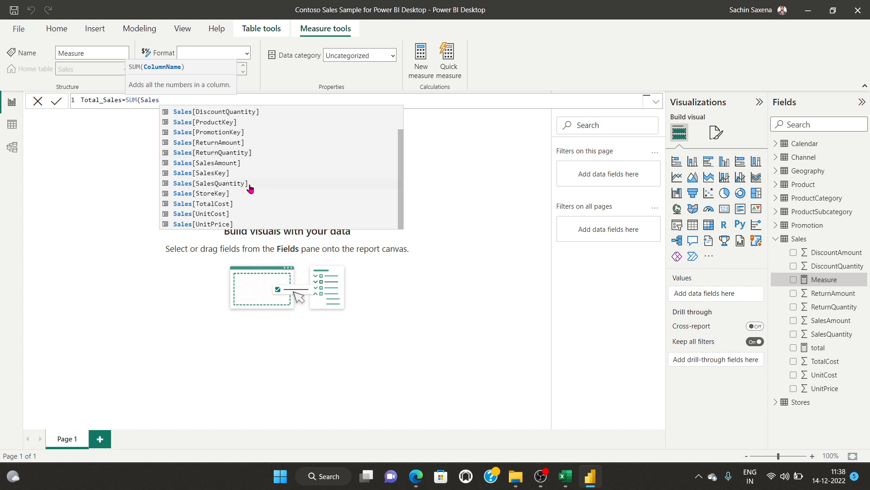
pyautogui.click(219, 163)
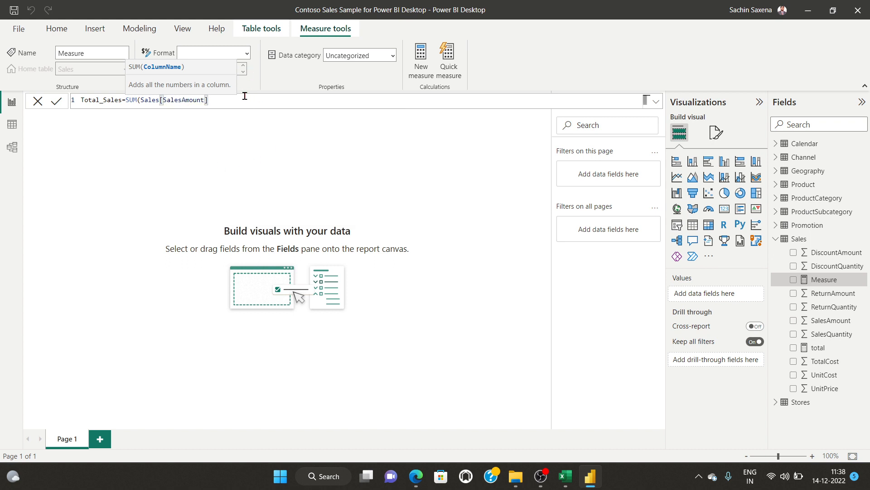
pyautogui.write(')')
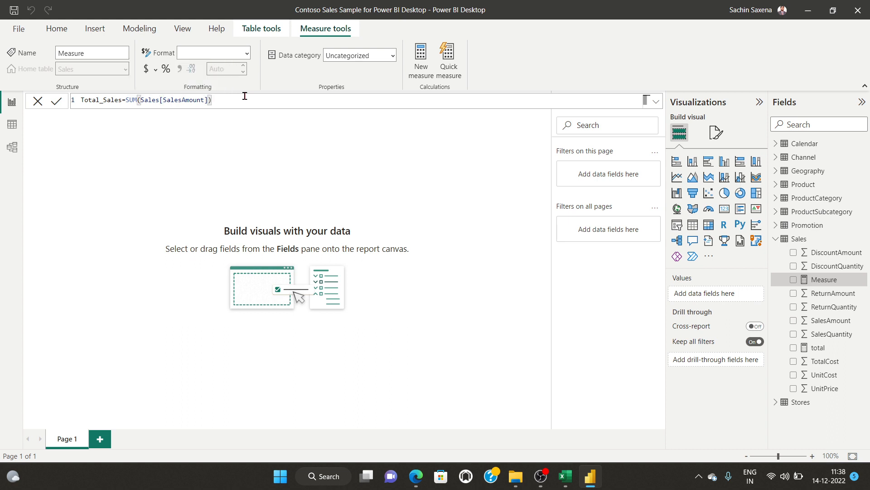
pyautogui.click(55, 103)
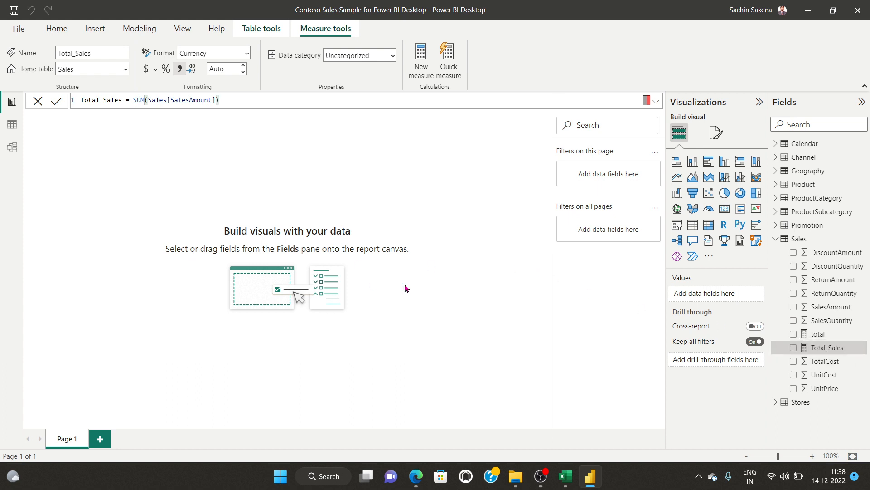
pyautogui.click(56, 101)
# - Insert a matrix visual with Total_Sales as its values and enlarge it on the canvas
pyautogui.click(709, 226)
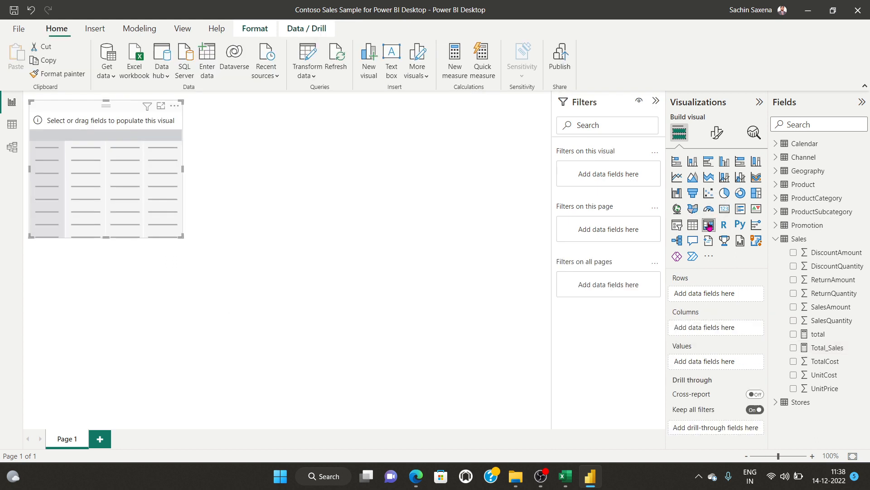
pyautogui.moveTo(844, 348); pyautogui.dragTo(310, 333)
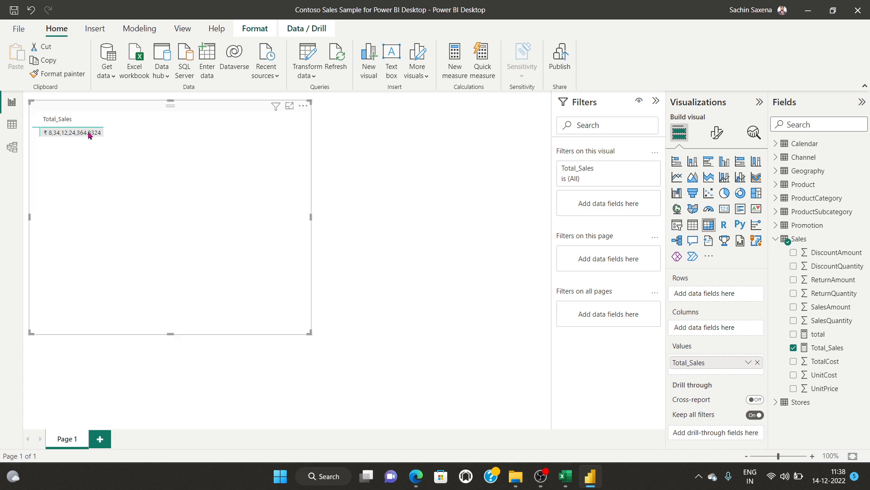
pyautogui.click(251, 31)
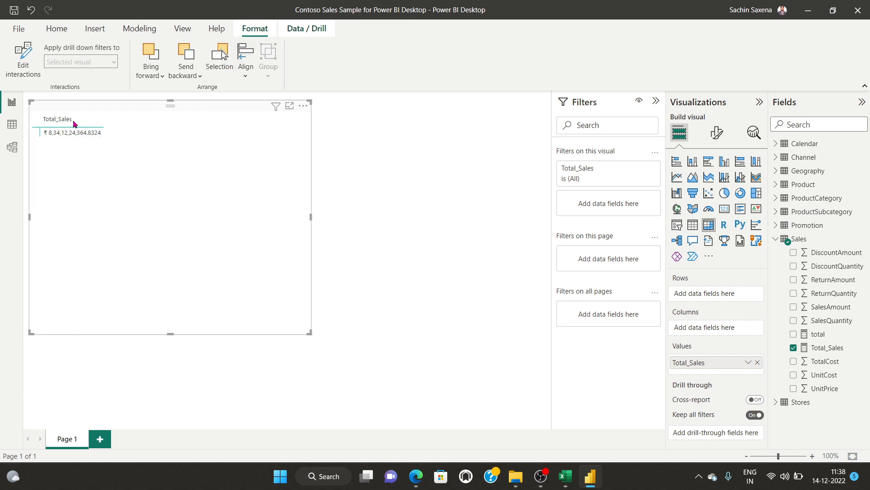
pyautogui.click(302, 105)
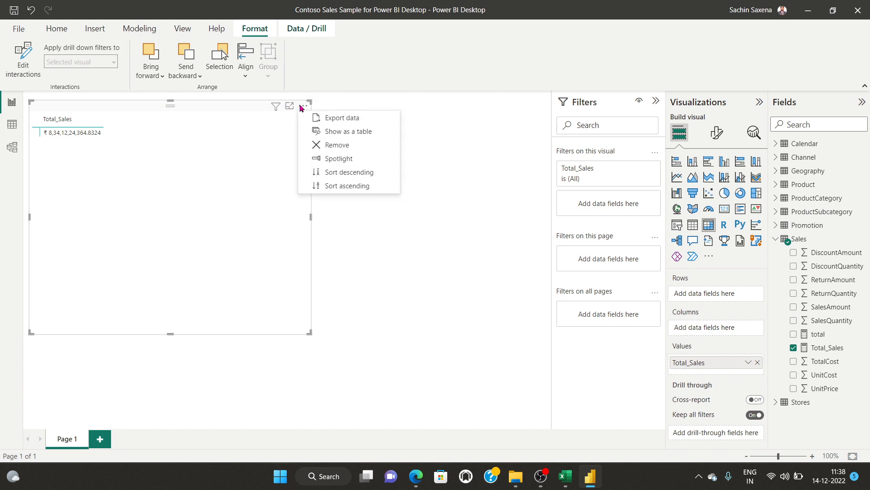
pyautogui.click(209, 185)
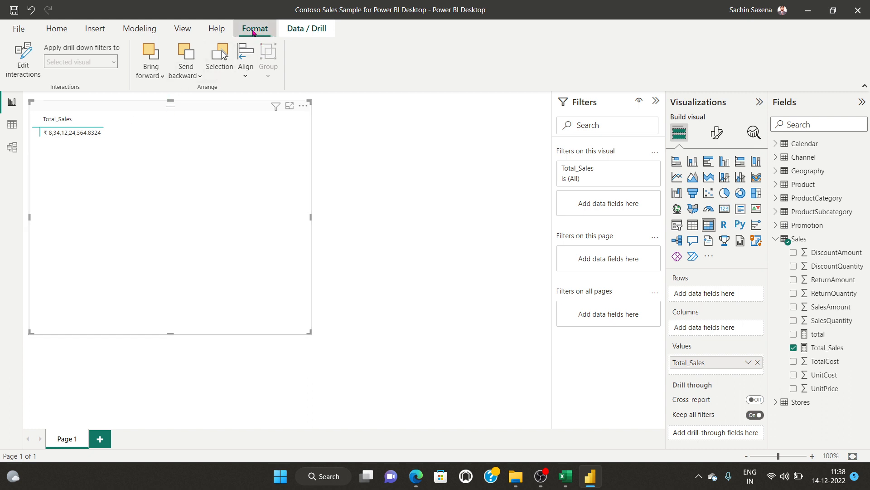
pyautogui.click(310, 28)
pyautogui.click(255, 28)
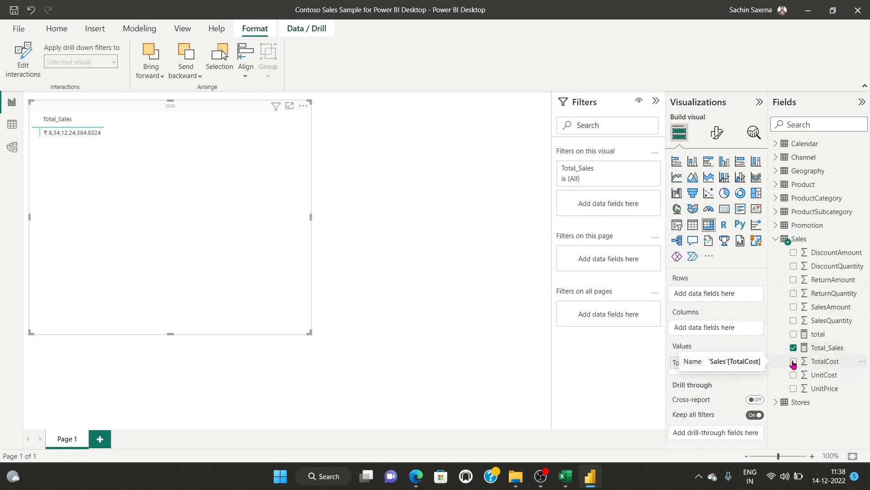
# - Add BrandName from the Product table to the matrix rows and enlarge the visual further
pyautogui.click(775, 226)
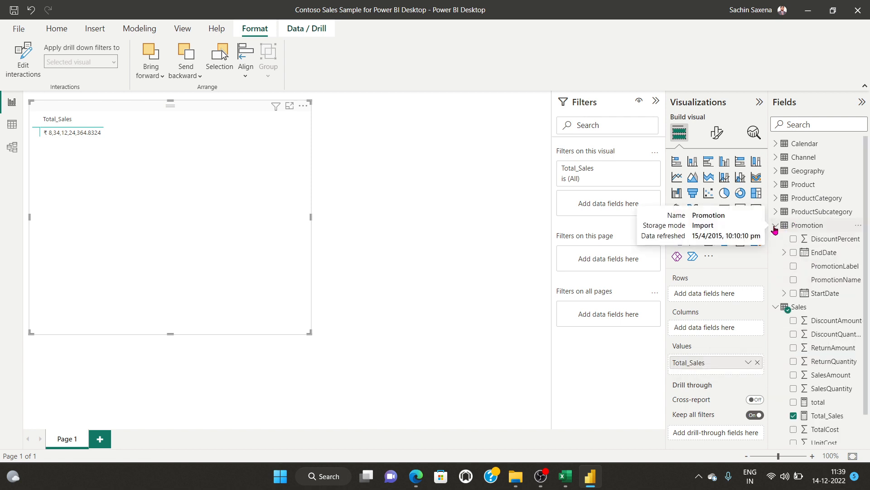
pyautogui.click(775, 225)
pyautogui.click(776, 185)
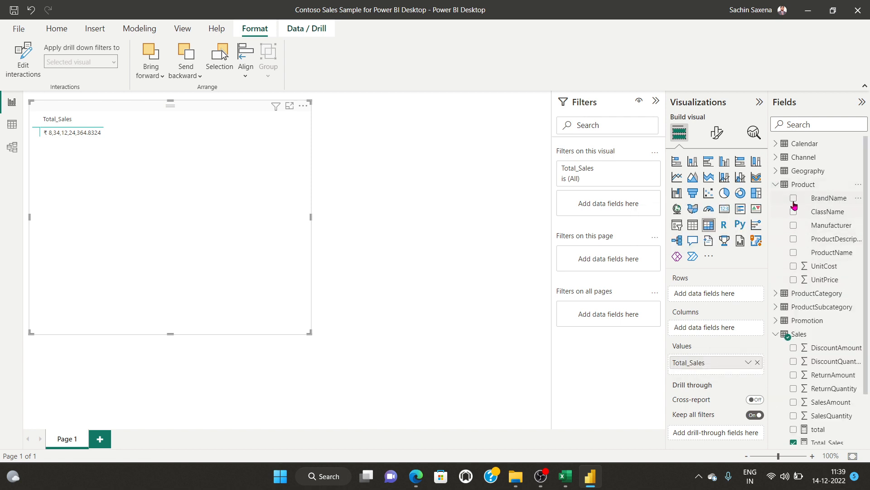
pyautogui.click(793, 198)
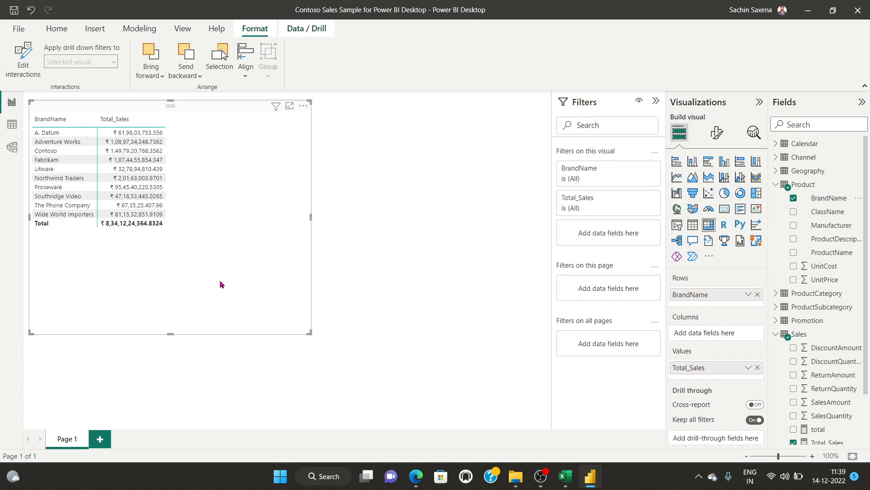
pyautogui.moveTo(310, 333); pyautogui.dragTo(412, 359)
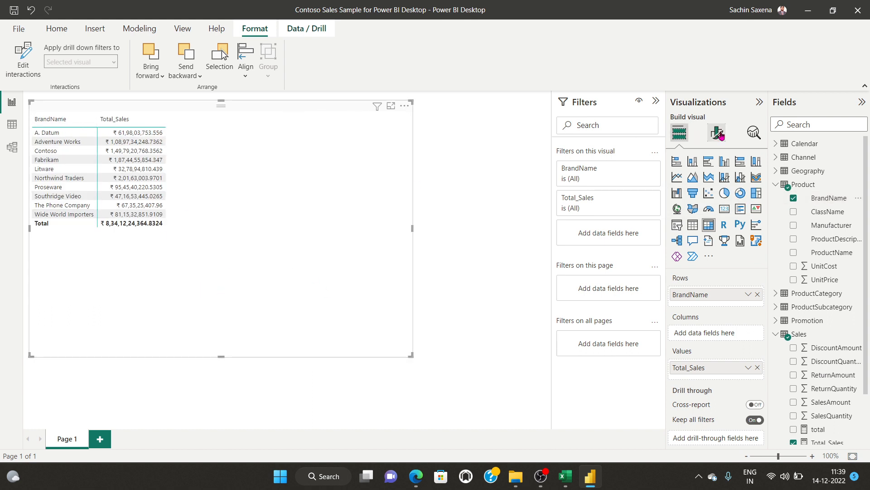
# - Set the matrix's global font size to 22
pyautogui.click(716, 132)
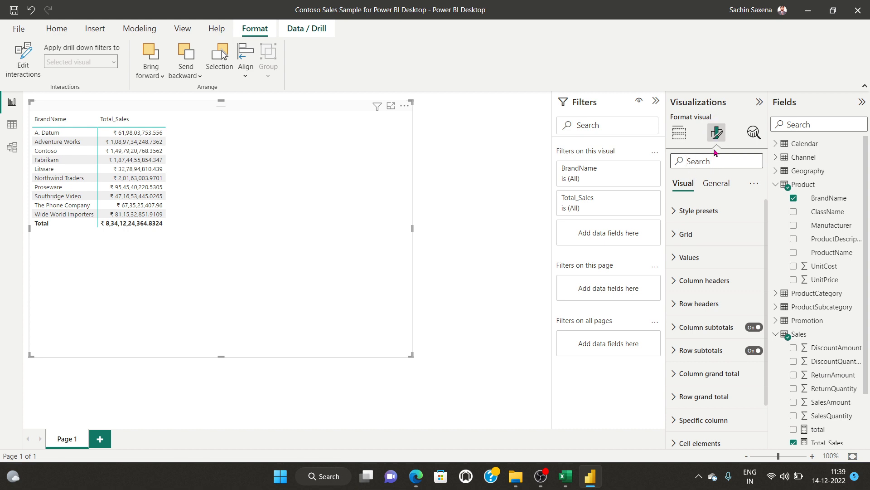
pyautogui.write('font')
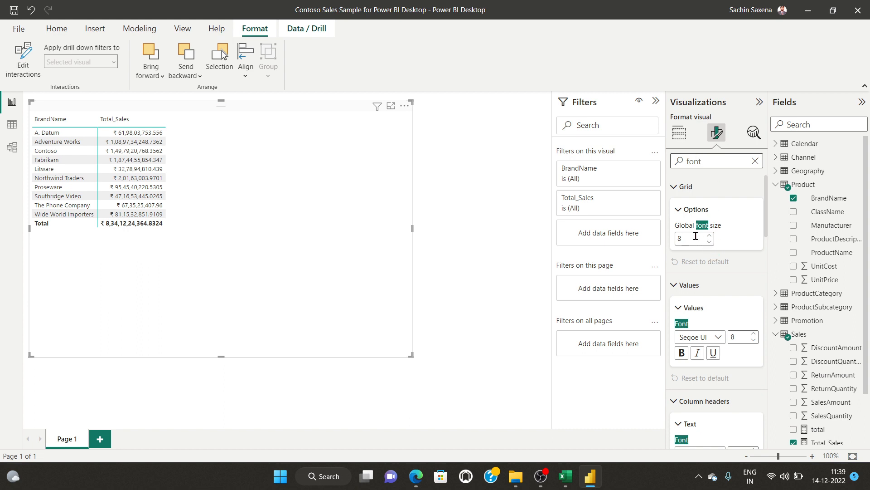
pyautogui.moveTo(690, 238); pyautogui.dragTo(675, 244)
pyautogui.write('22')
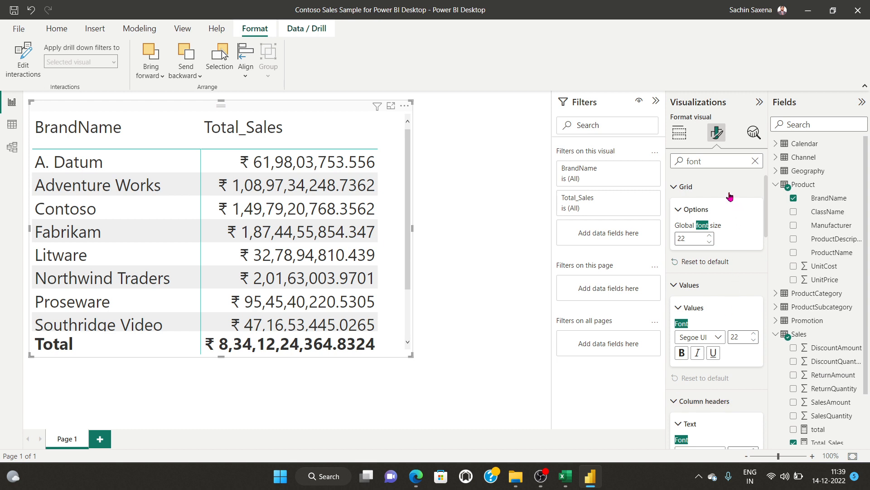
pyautogui.click(474, 289)
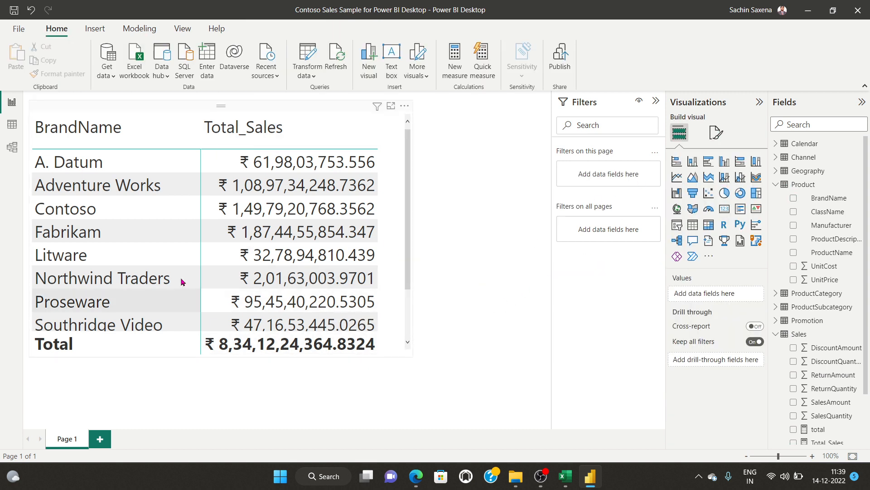
# - Add ClassName from the Product table to the matrix columns
pyautogui.scroll(-2, 199, 241)
pyautogui.scroll(2, 207, 254)
pyautogui.scroll(-2, 209, 318)
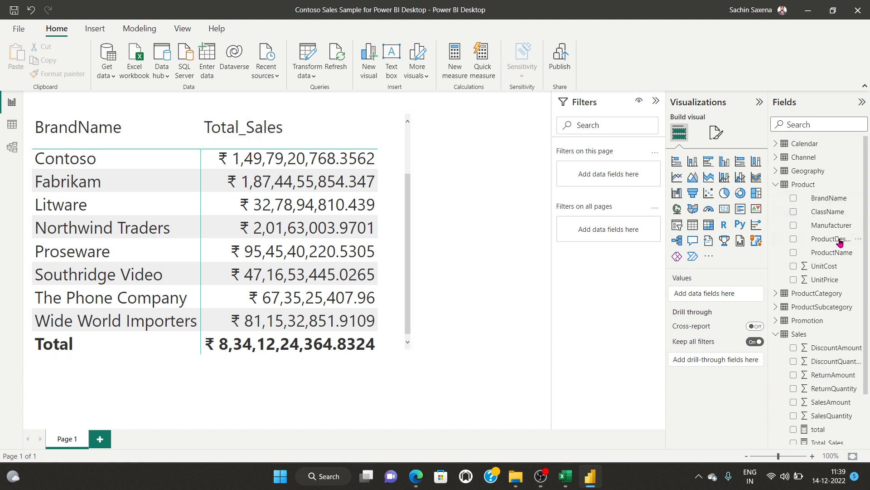
pyautogui.click(389, 127)
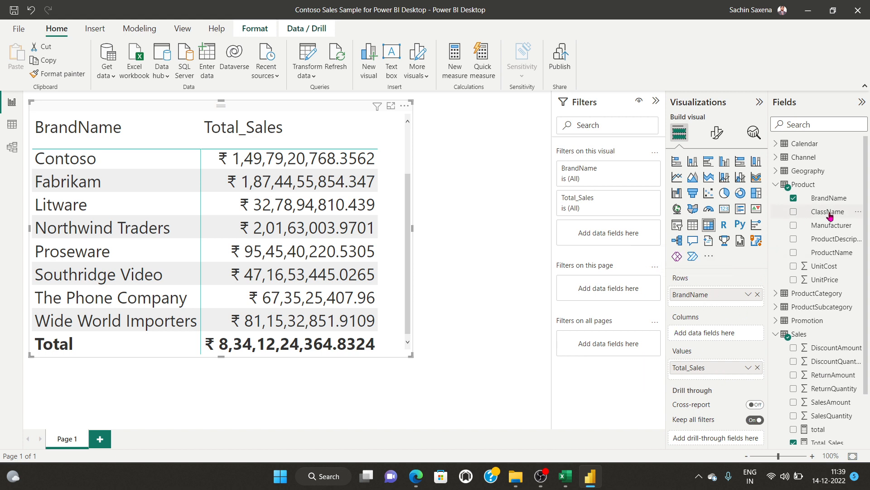
pyautogui.moveTo(832, 215); pyautogui.dragTo(725, 336)
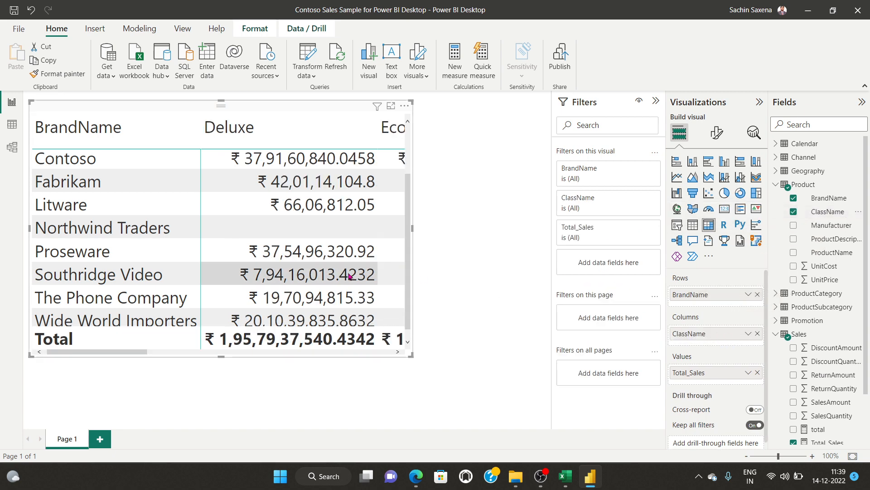
# - Widen and lengthen the matrix to fill the report canvas
pyautogui.click(415, 229)
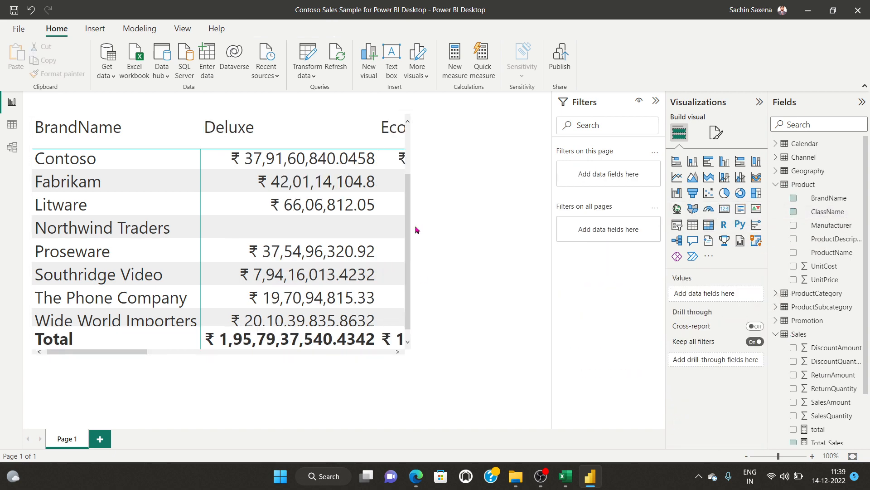
pyautogui.click(394, 232)
pyautogui.moveTo(413, 228); pyautogui.dragTo(533, 231)
pyautogui.click(440, 130)
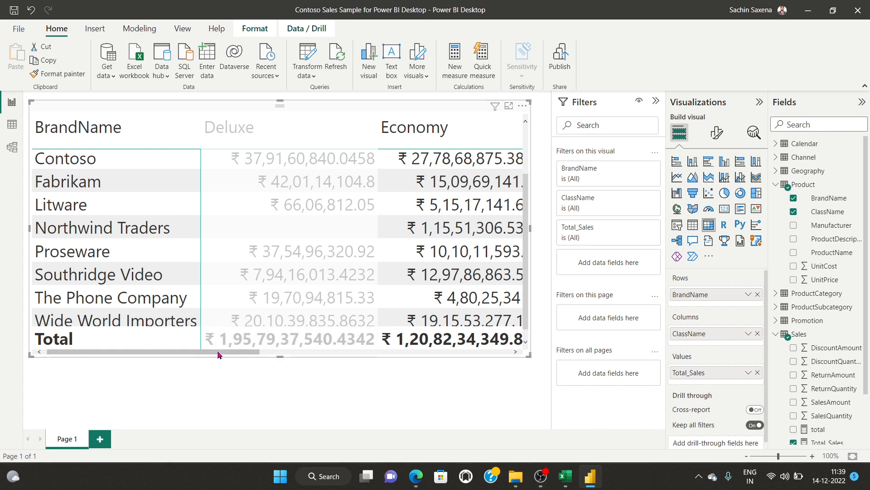
pyautogui.moveTo(221, 352); pyautogui.dragTo(472, 358)
pyautogui.moveTo(529, 355); pyautogui.dragTo(534, 427)
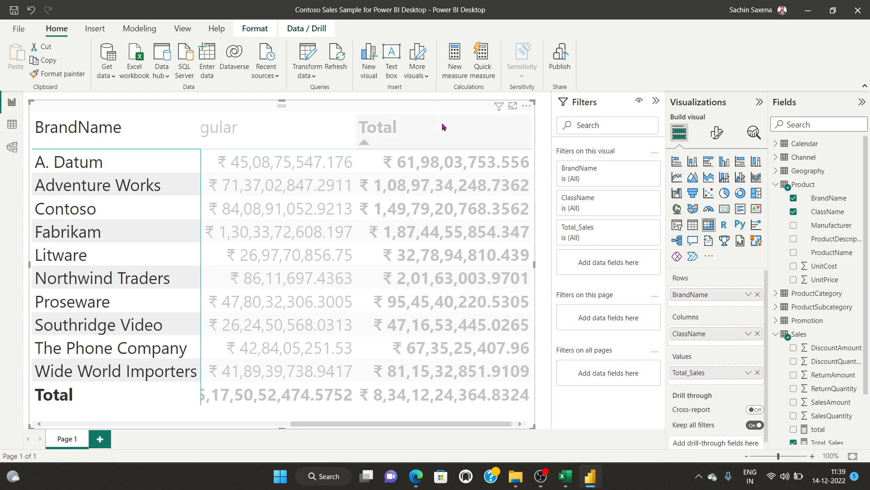
# - Sort the matrix brands by the Total column in descending order
pyautogui.click(361, 123)
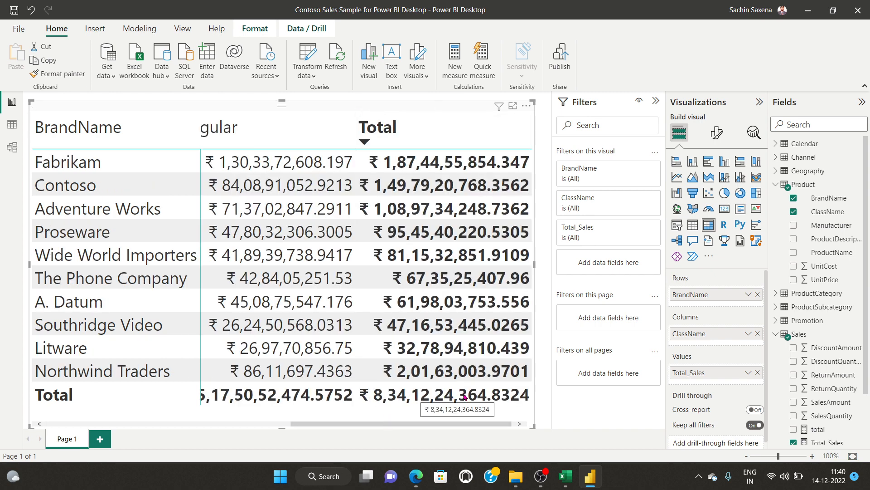
pyautogui.moveTo(355, 424); pyautogui.dragTo(110, 426)
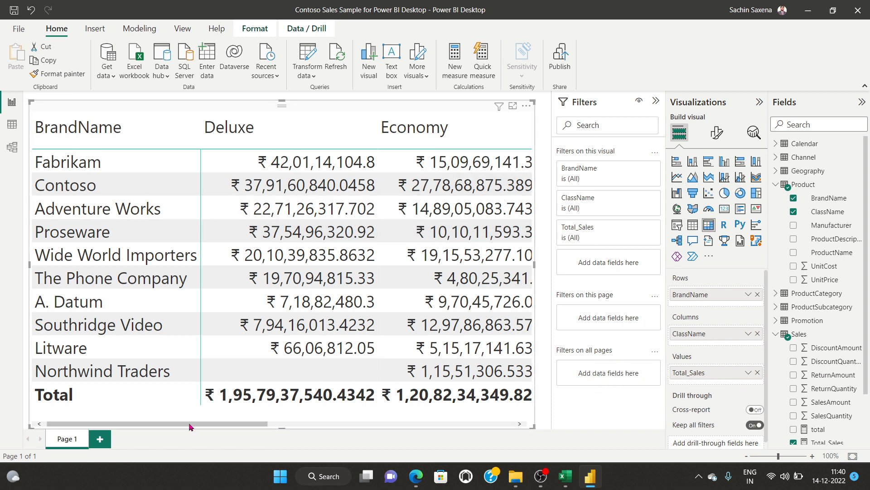
# - Add a new report page and start a measure named No of Products in the Product table
pyautogui.click(100, 438)
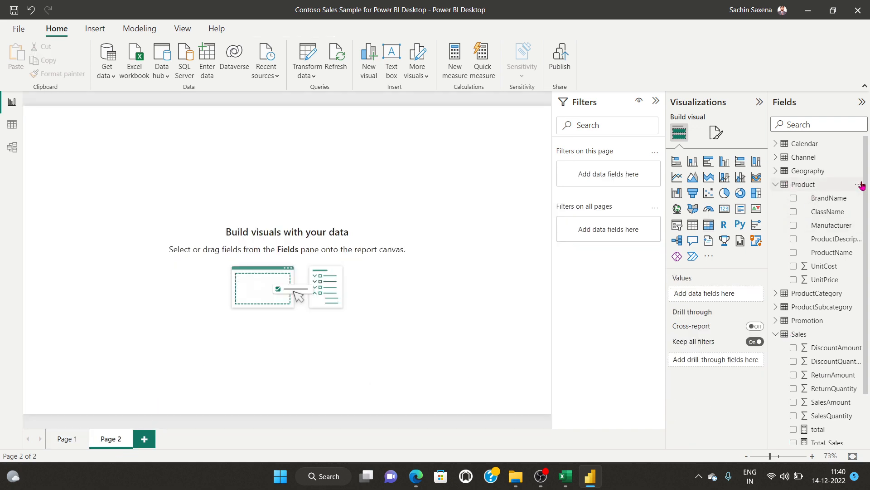
pyautogui.click(859, 185)
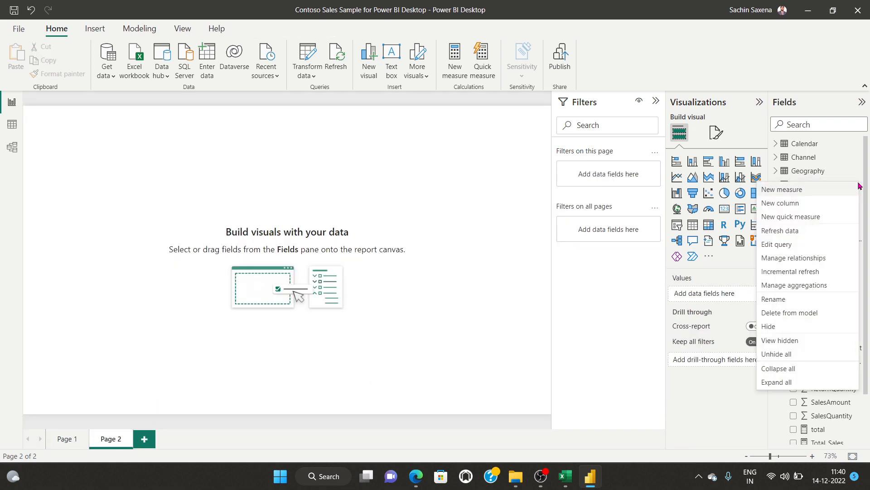
pyautogui.click(790, 190)
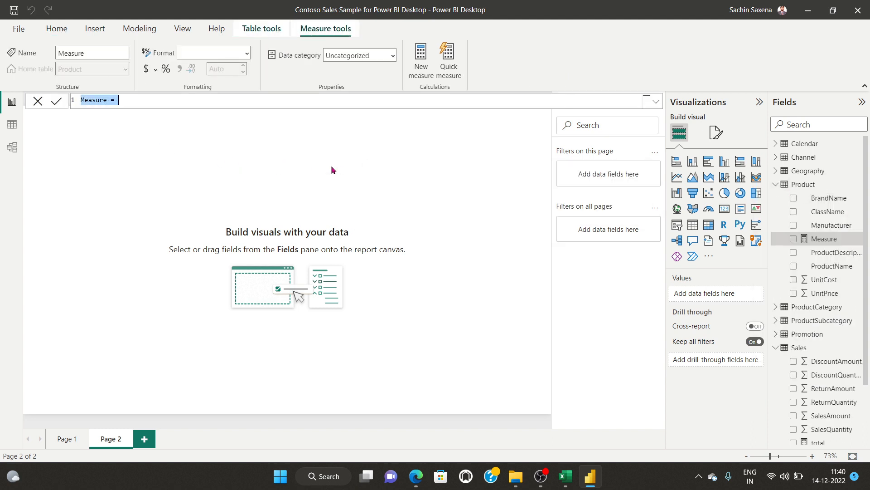
pyautogui.click(108, 99)
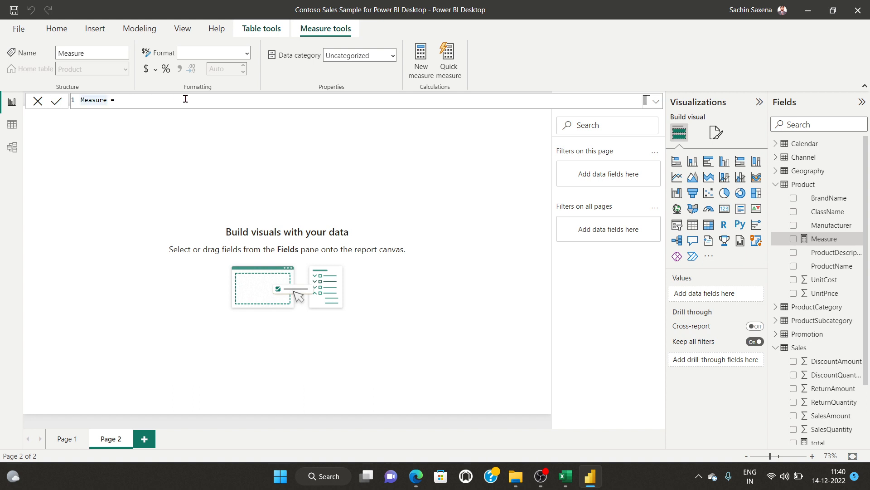
pyautogui.press('BackSpace')
pyautogui.press('BackSpace')
pyautogui.press('BackSpace')
pyautogui.press('BackSpace')
pyautogui.press('BackSpace')
pyautogui.press('BackSpace')
pyautogui.write('No of Products')
# - Try to define the No of Products measure as CONTAINS('Product')
pyautogui.write('cont')
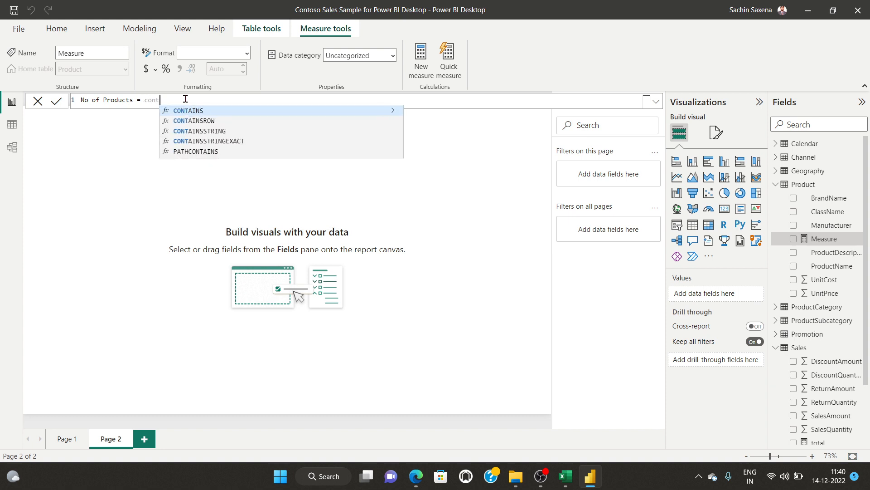
pyautogui.write('a')
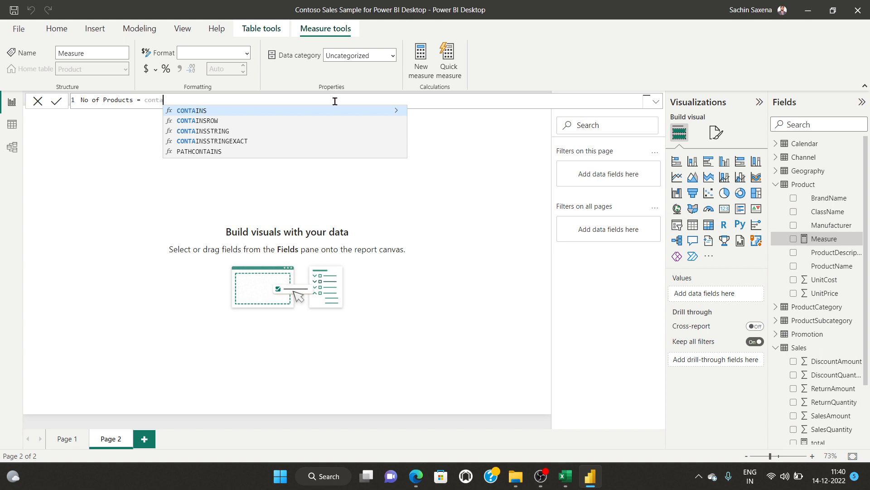
pyautogui.click(397, 110)
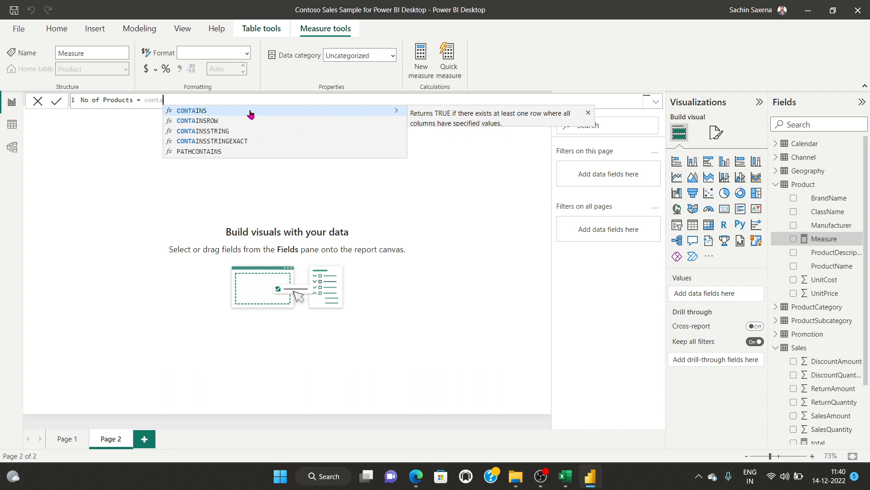
pyautogui.press('BackSpace')
pyautogui.press('Tab')
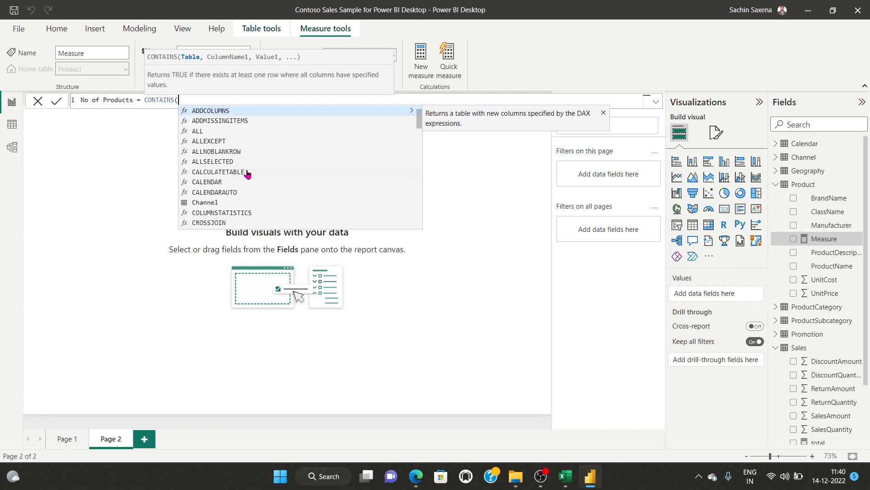
pyautogui.scroll(1, 247, 171)
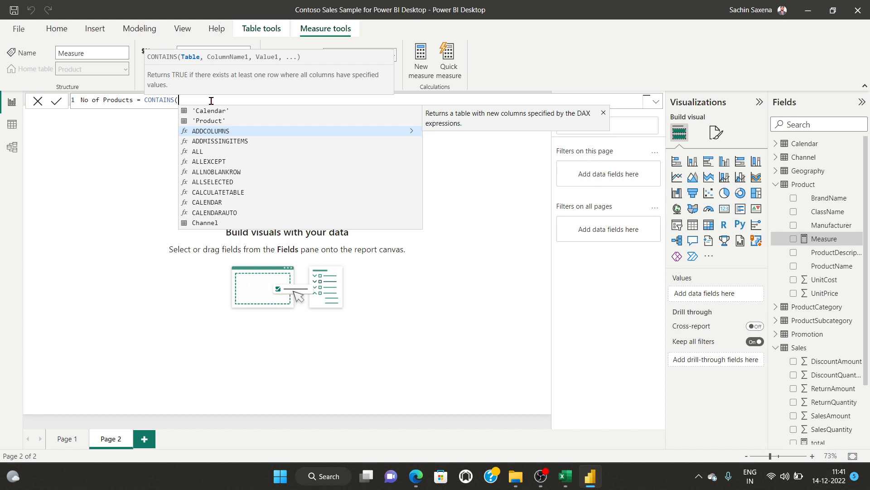
pyautogui.write('prod')
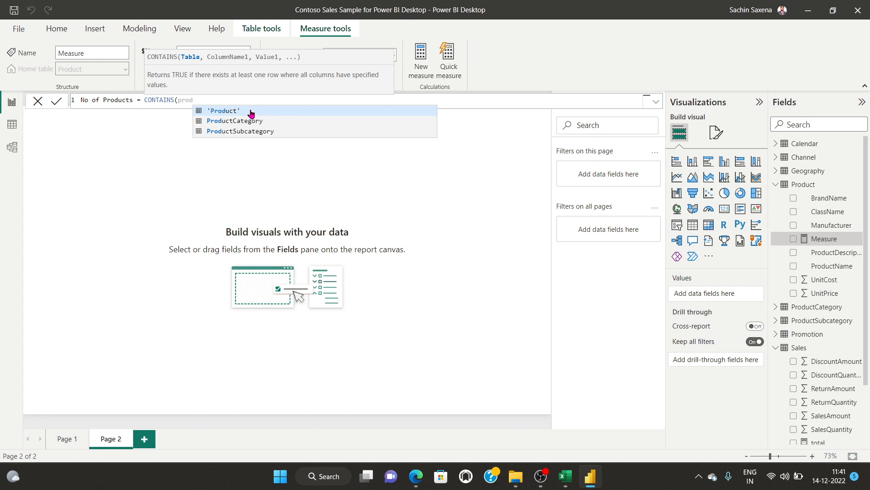
pyautogui.click(235, 111)
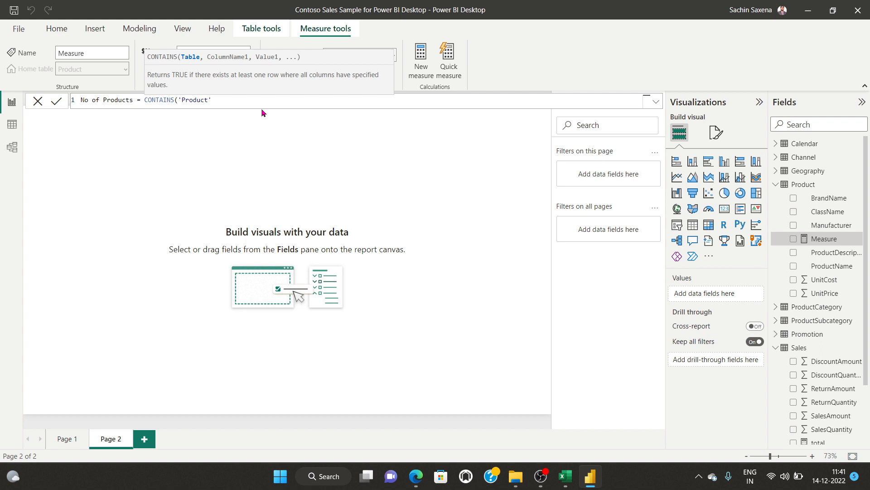
pyautogui.write('[]')
pyautogui.press('BackSpace')
pyautogui.press('BackSpace')
pyautogui.write(')')
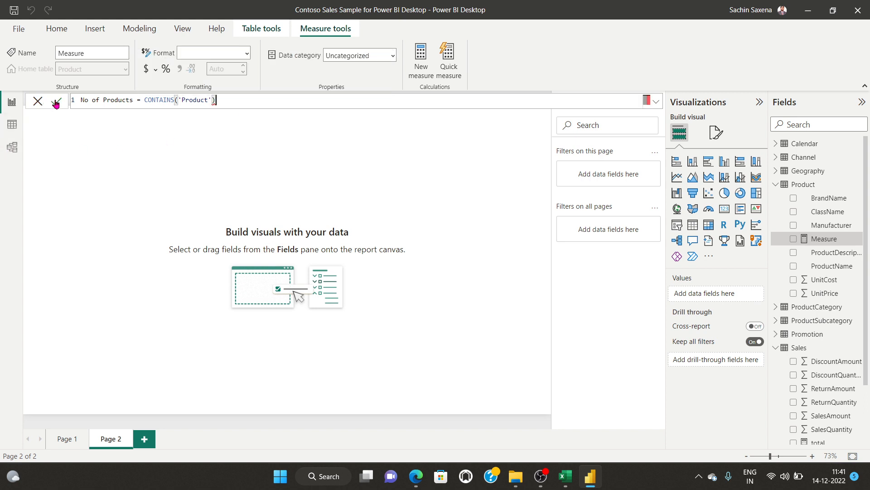
pyautogui.press('Return')
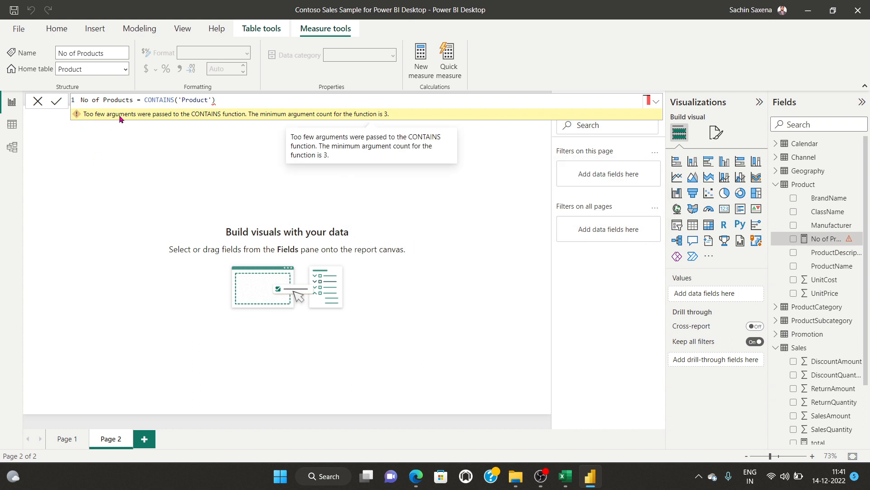
pyautogui.click(126, 144)
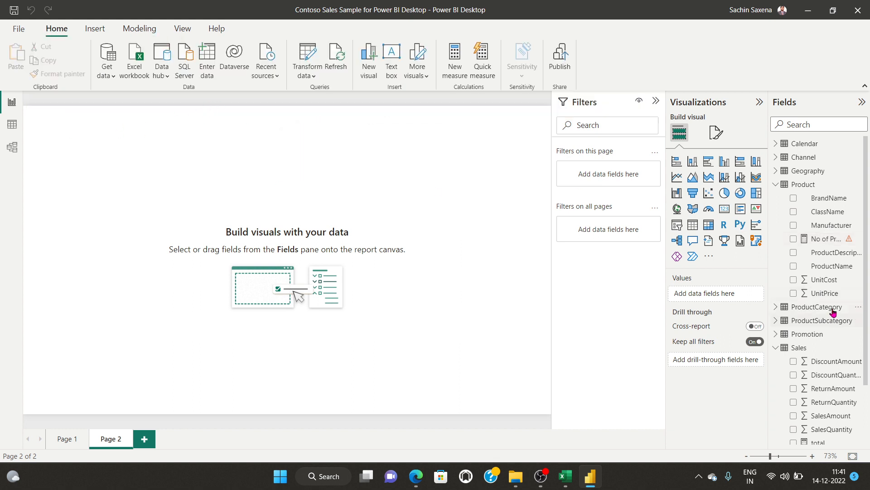
# - Start another measure in the Product table with the formula COUNT('Product'[ProductName])
pyautogui.click(858, 239)
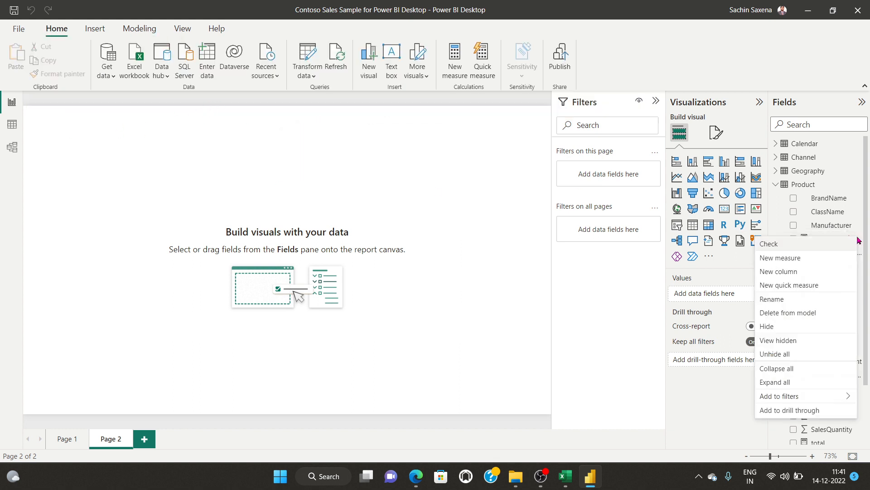
pyautogui.click(795, 259)
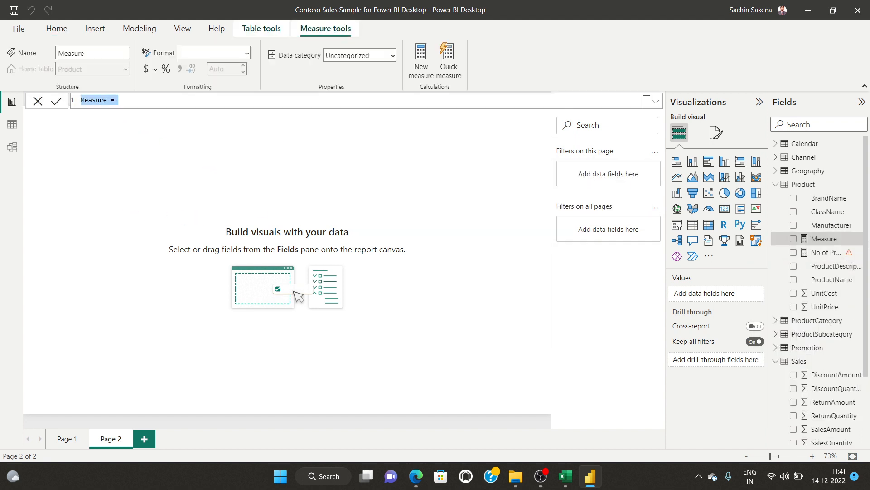
pyautogui.click(142, 102)
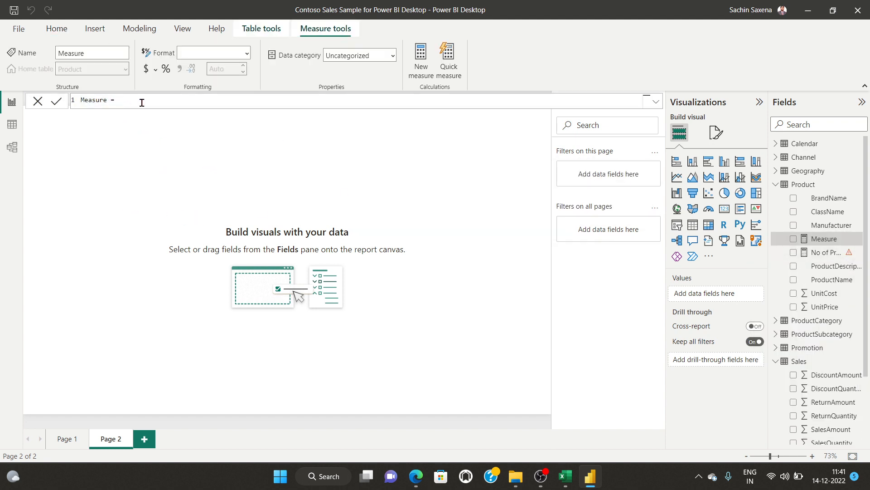
pyautogui.write('cont')
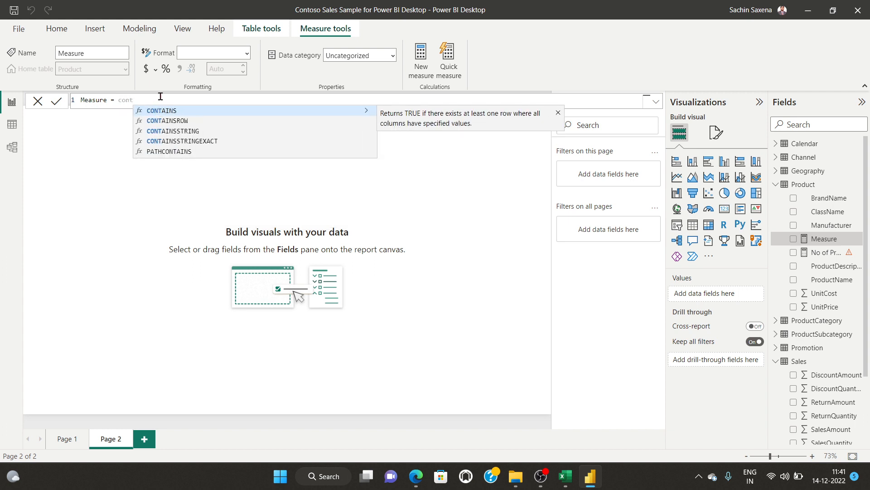
pyautogui.press('BackSpace')
pyautogui.press('BackSpace')
pyautogui.write('unt')
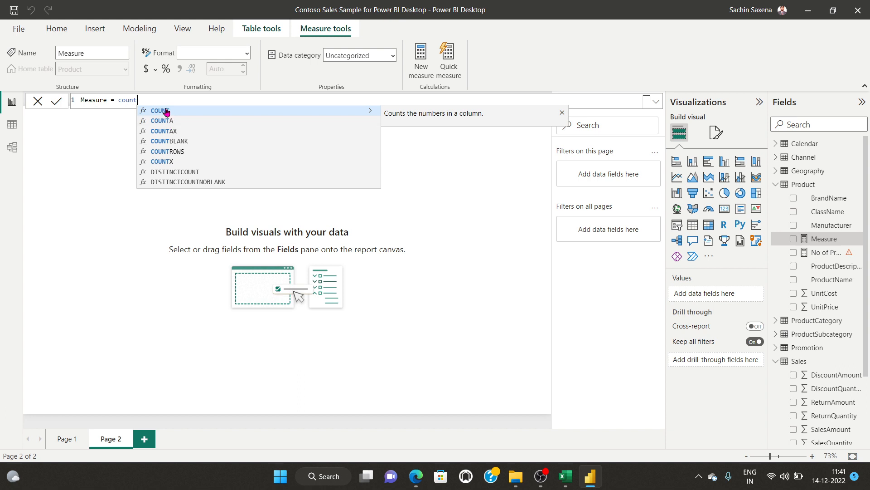
pyautogui.click(166, 113)
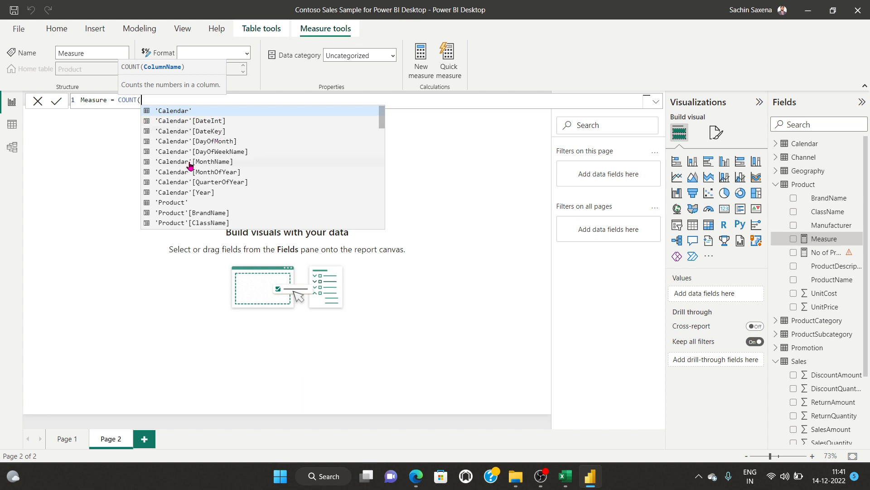
pyautogui.write('prod')
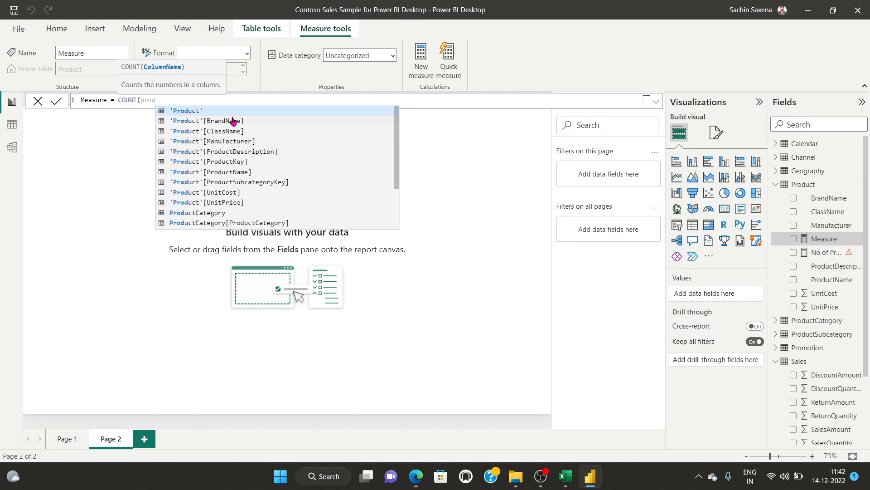
pyautogui.click(247, 172)
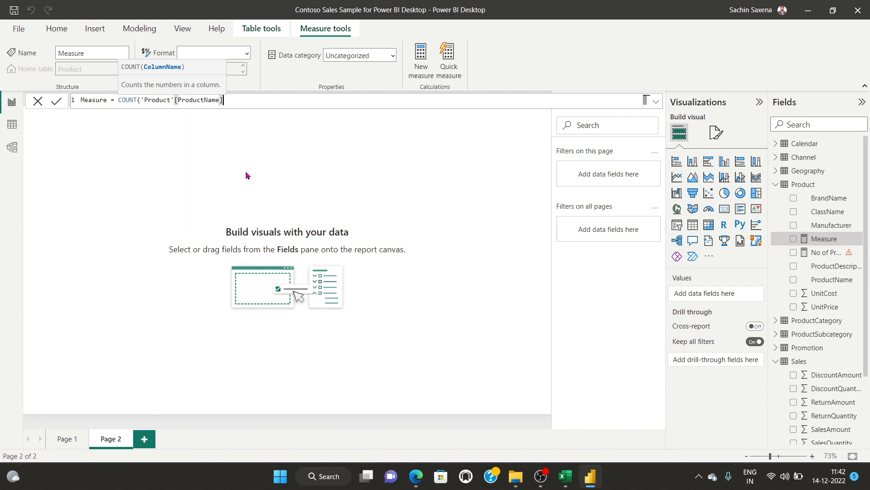
pyautogui.write(')')
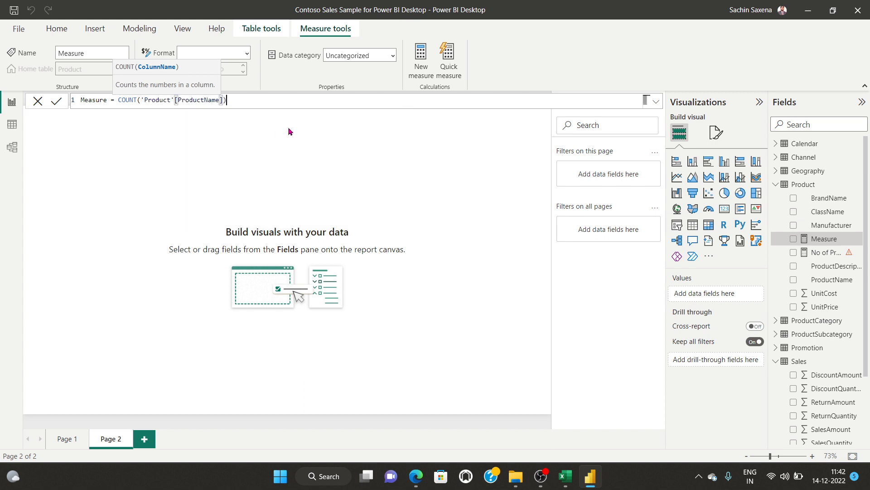
# - Name the new COUNT measure Product_count and commit its formula
pyautogui.press('Left')
pyautogui.press('Left')
pyautogui.press('Left')
pyautogui.press('Left')
pyautogui.press('Left')
pyautogui.press('Left')
pyautogui.press('Left')
pyautogui.press('Left')
pyautogui.press('Left')
pyautogui.press('Left')
pyautogui.press('Left')
pyautogui.press('Left')
pyautogui.press('Left')
pyautogui.press('Left')
pyautogui.press('Left')
pyautogui.press('Left')
pyautogui.press('Left')
pyautogui.press('Left')
pyautogui.press('Left')
pyautogui.press('Left')
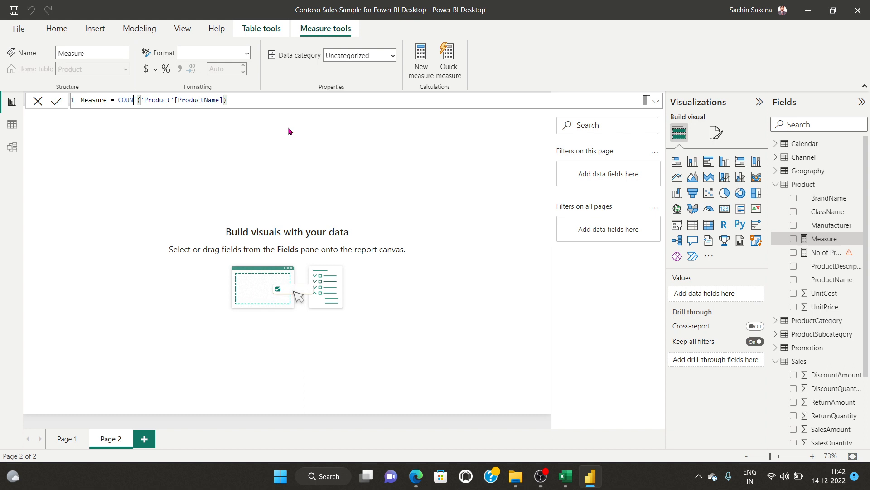
pyautogui.press('BackSpace')
pyautogui.press('BackSpace')
pyautogui.press('BackSpace')
pyautogui.press('BackSpace')
pyautogui.press('BackSpace')
pyautogui.press('BackSpace')
pyautogui.press('BackSpace')
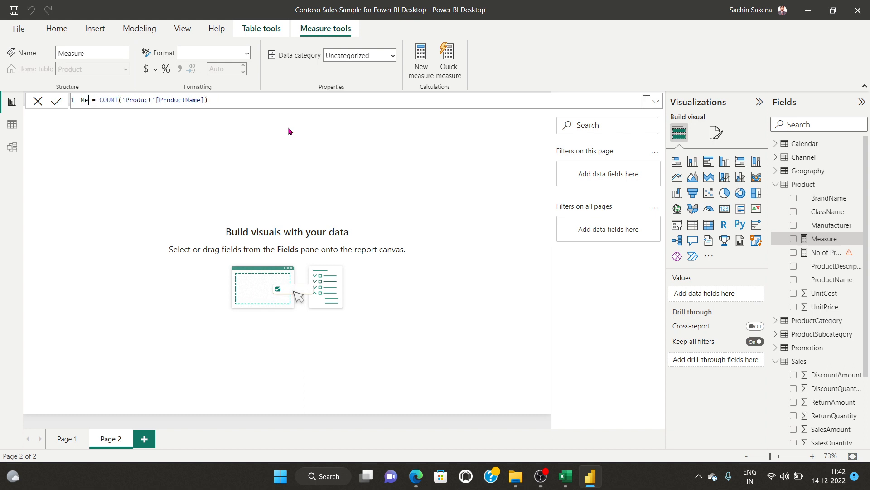
pyautogui.write('Produ')
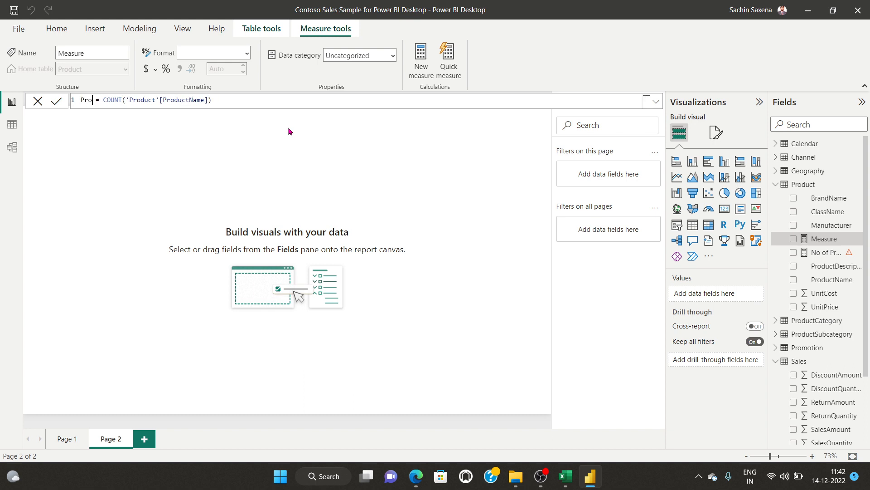
pyautogui.write('ct_')
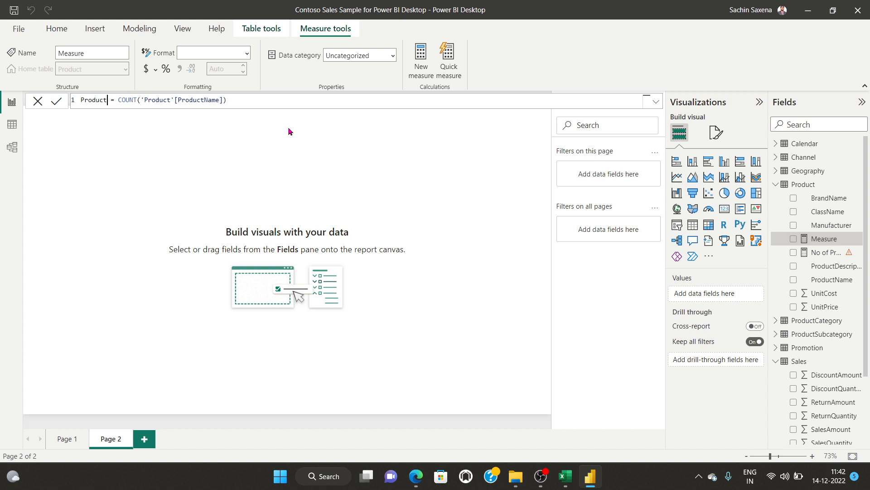
pyautogui.write('count')
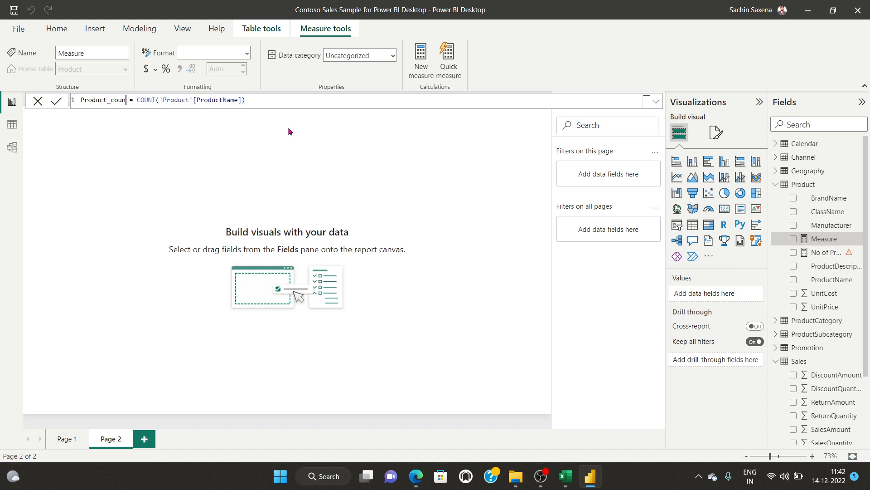
pyautogui.click(55, 101)
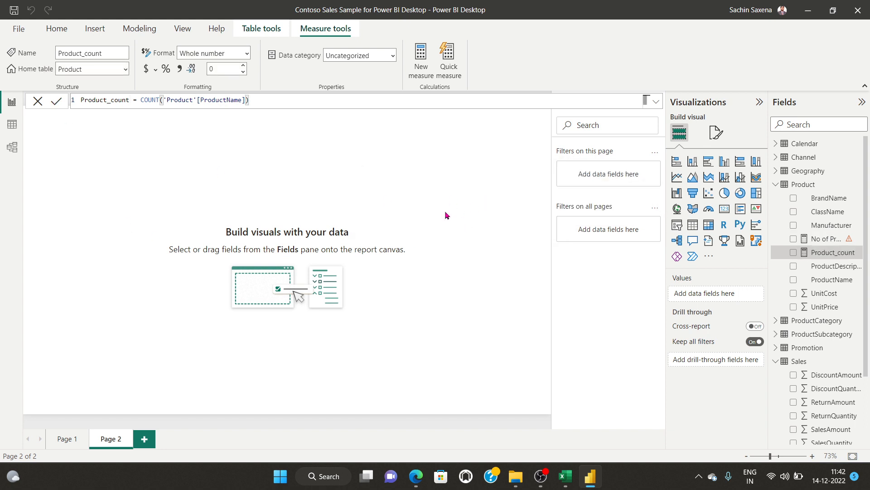
# - Insert a matrix on Page 2, enlarge it and add the Product_count measure as its values
pyautogui.click(708, 224)
pyautogui.moveTo(141, 239); pyautogui.dragTo(273, 321)
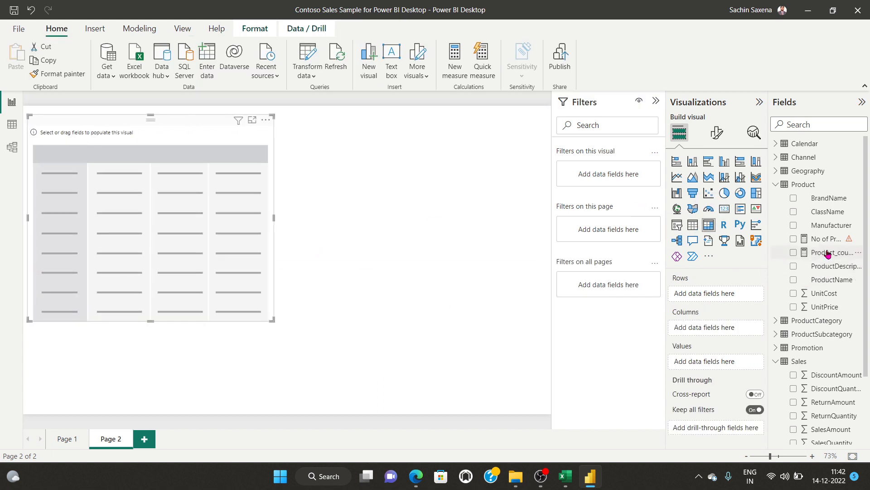
pyautogui.moveTo(820, 255); pyautogui.dragTo(186, 256)
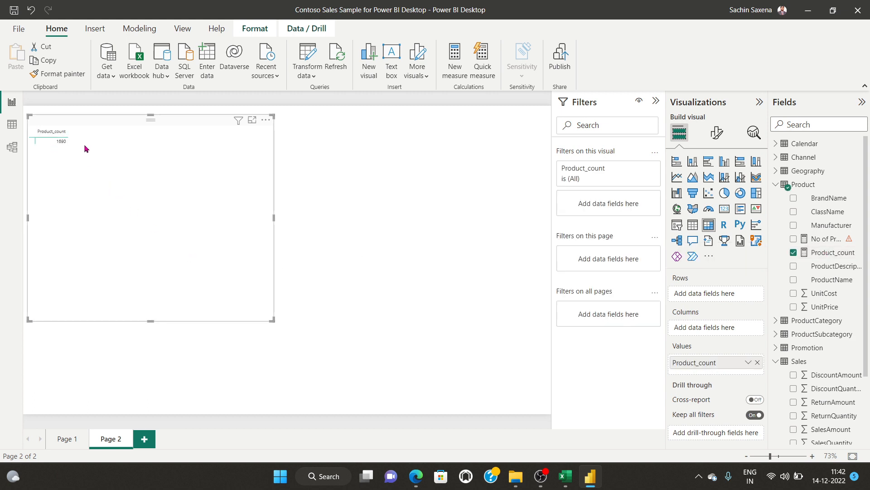
# - Set the global font size of the Product_count matrix to 22
pyautogui.click(718, 133)
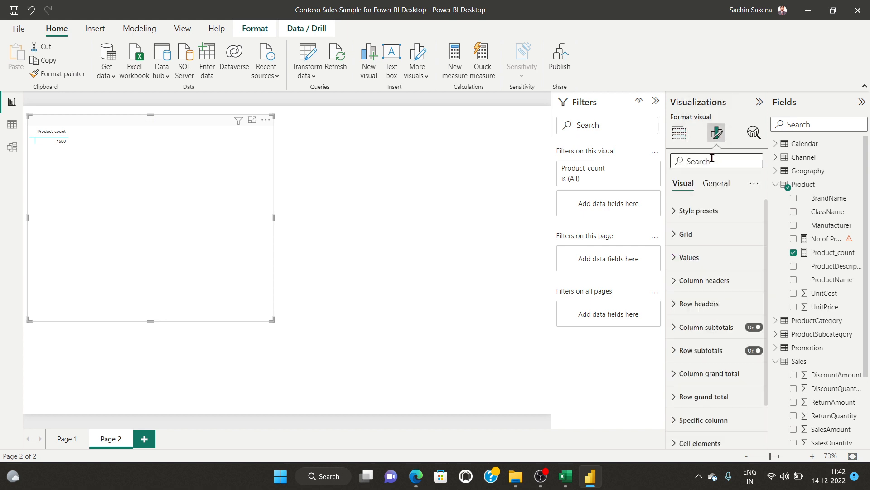
pyautogui.write('font')
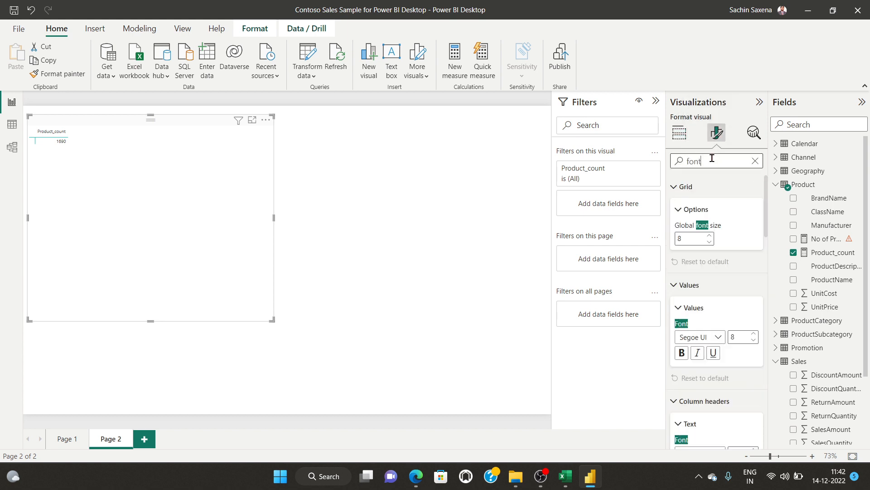
pyautogui.click(692, 236)
pyautogui.write('22')
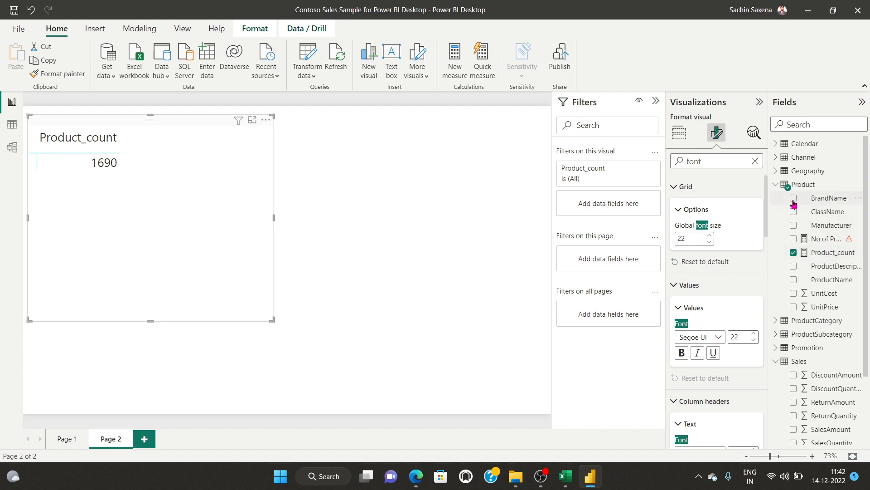
pyautogui.click(680, 135)
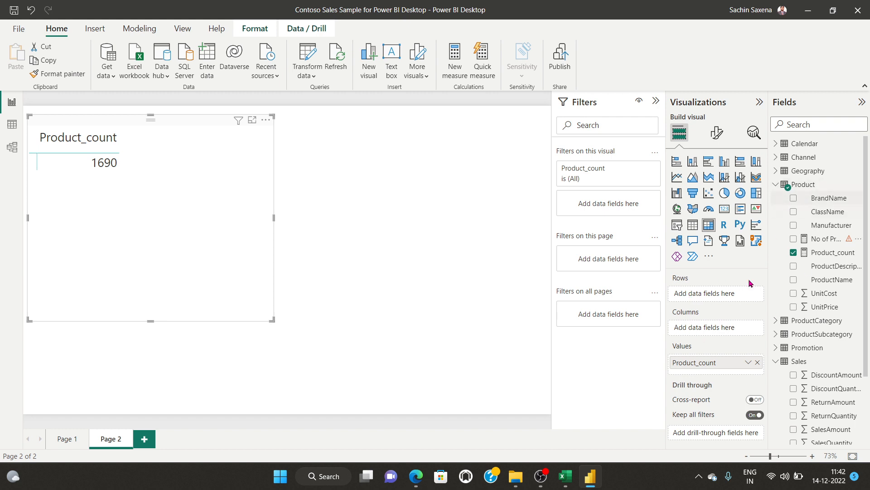
# - Add BrandName and, beneath it, ClassName to the rows of the Product_count matrix and resize the matrix to fit all brands
pyautogui.click(794, 199)
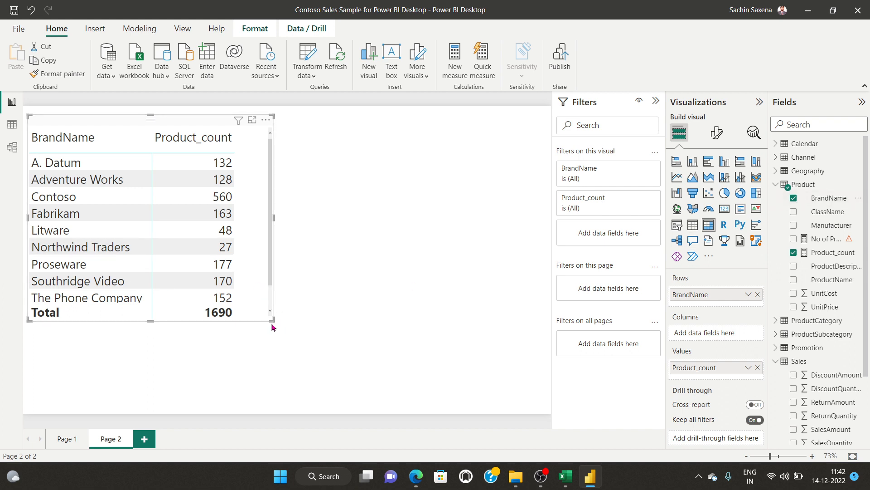
pyautogui.moveTo(270, 321); pyautogui.dragTo(397, 373)
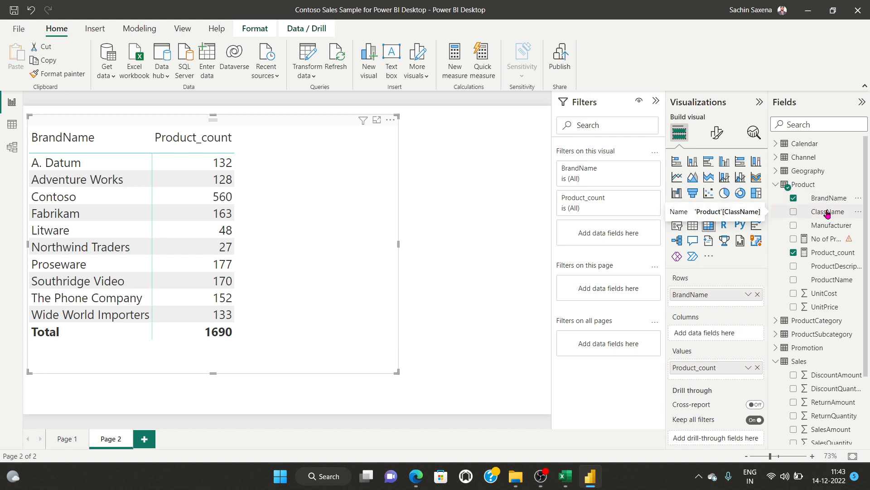
pyautogui.moveTo(828, 213); pyautogui.dragTo(720, 312)
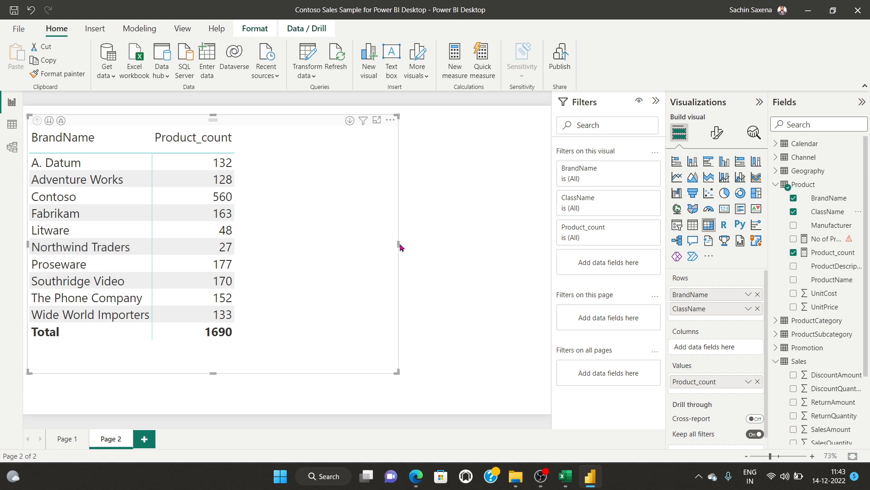
pyautogui.moveTo(400, 247); pyautogui.dragTo(355, 259)
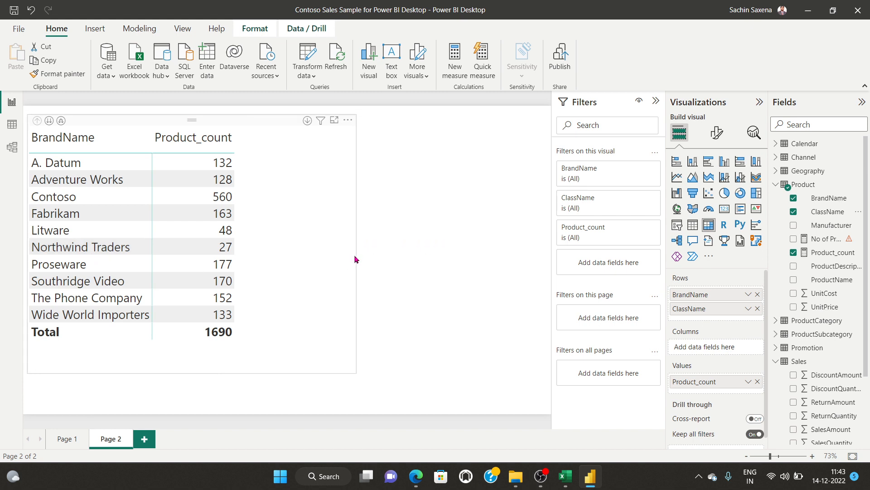
# - Show the matrix at the ClassName level of the row hierarchy, then return it to the BrandName level
pyautogui.click(49, 121)
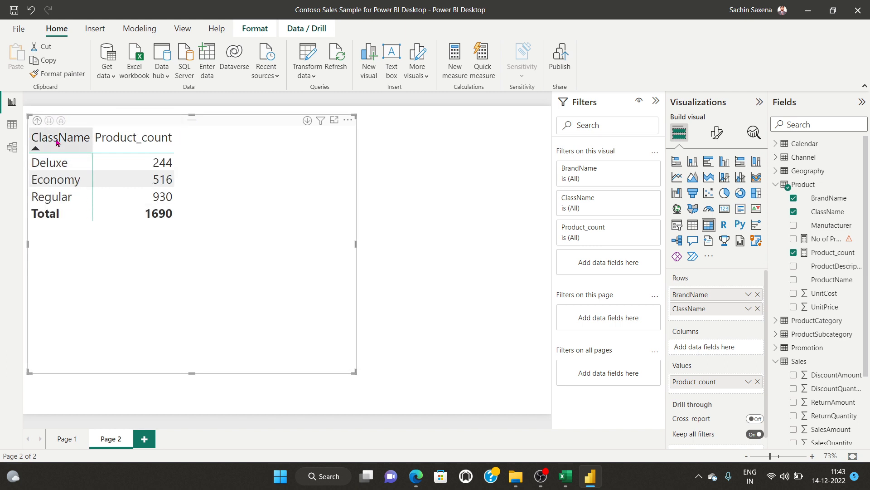
pyautogui.click(56, 179)
pyautogui.click(37, 121)
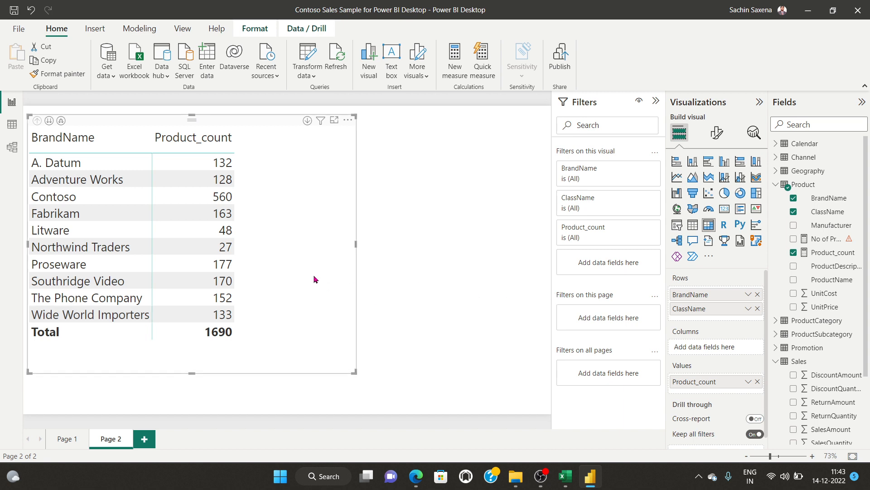
# - Widen the matrix and move ClassName from its rows to its columns
pyautogui.moveTo(355, 245); pyautogui.dragTo(455, 244)
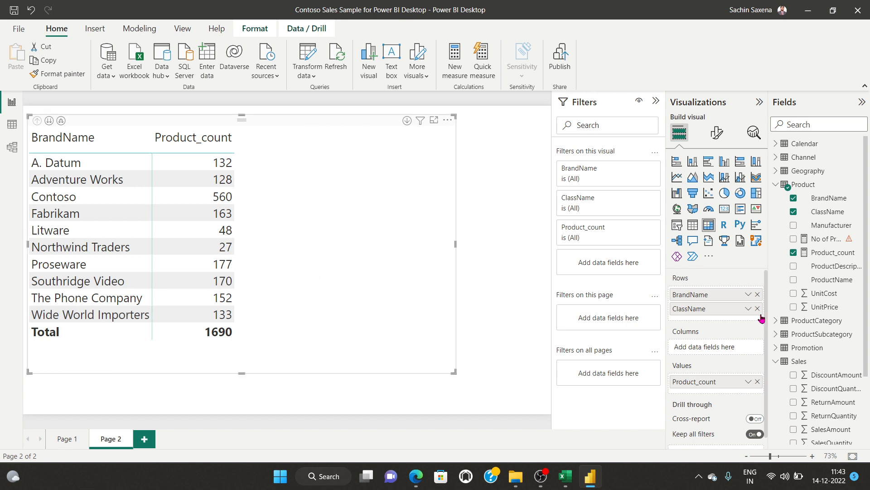
pyautogui.moveTo(711, 307); pyautogui.dragTo(717, 353)
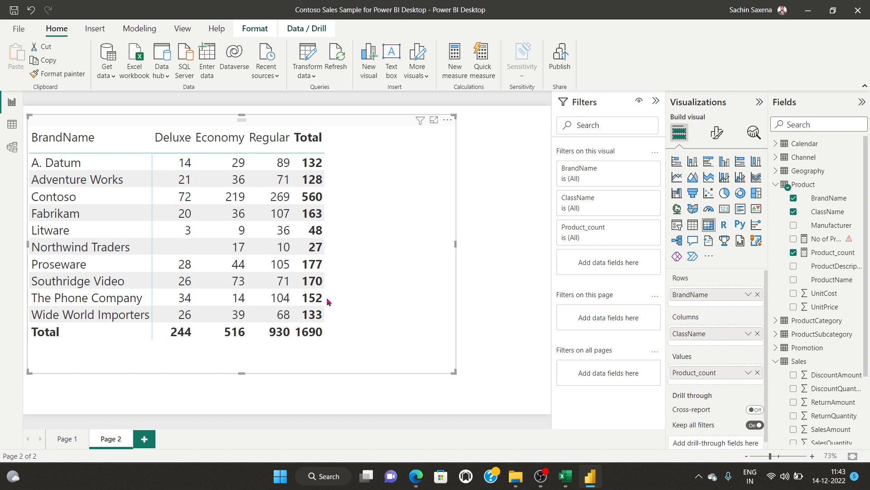
pyautogui.click(525, 247)
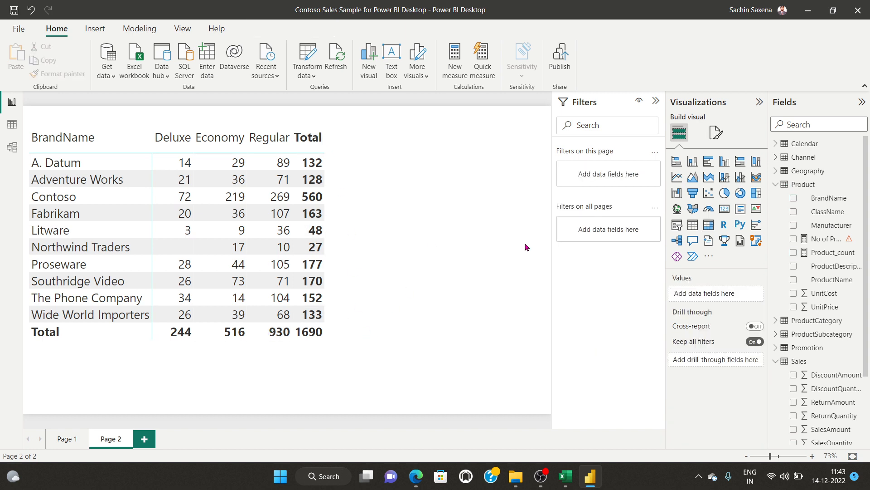
# - Add a third report page and create the measure Num_Products = COUNTROWS('Product') in the Product table
pyautogui.click(144, 439)
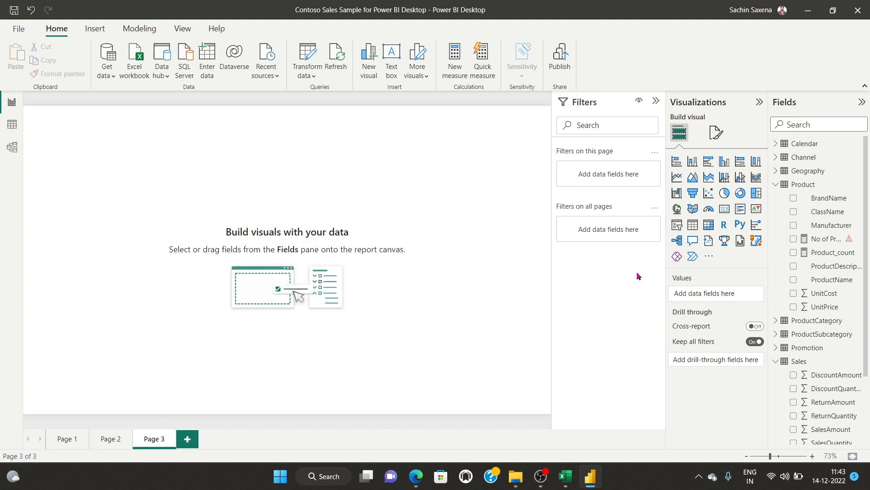
pyautogui.click(858, 185)
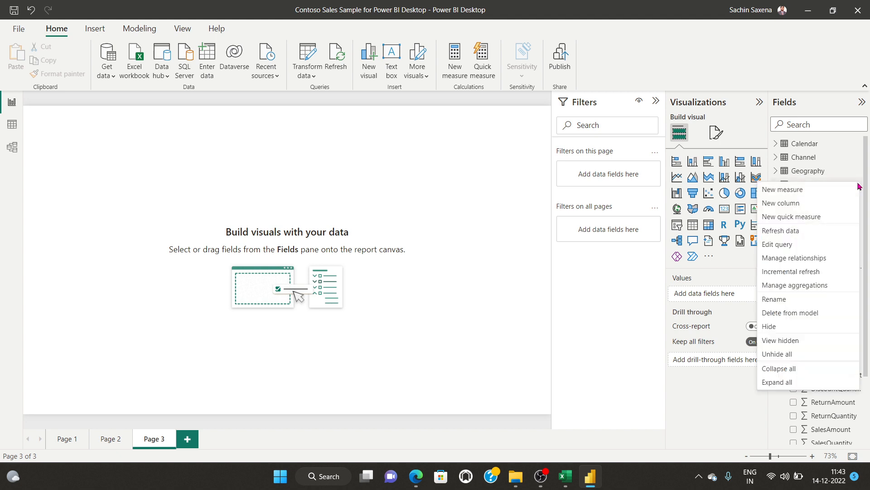
pyautogui.click(803, 184)
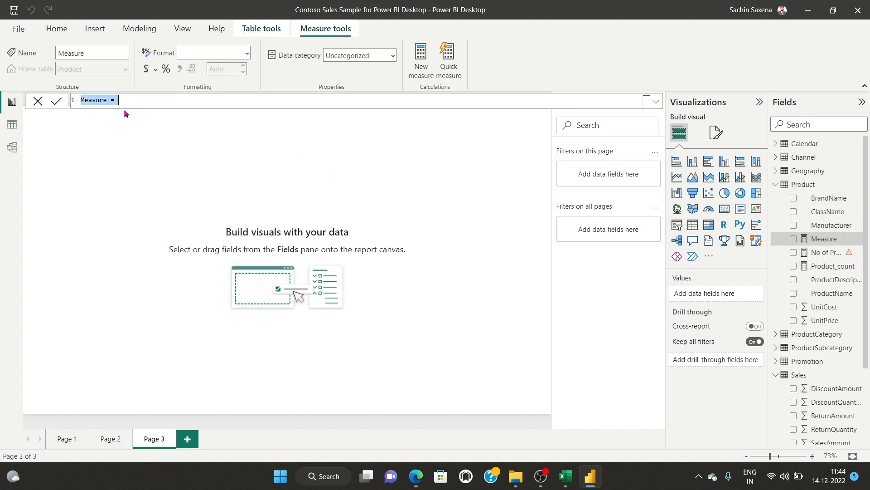
pyautogui.write('Num_Products=')
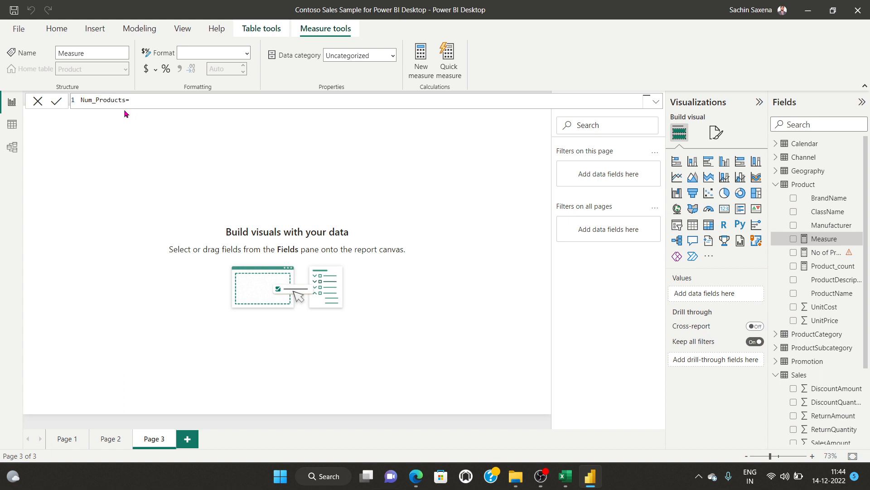
pyautogui.write('count')
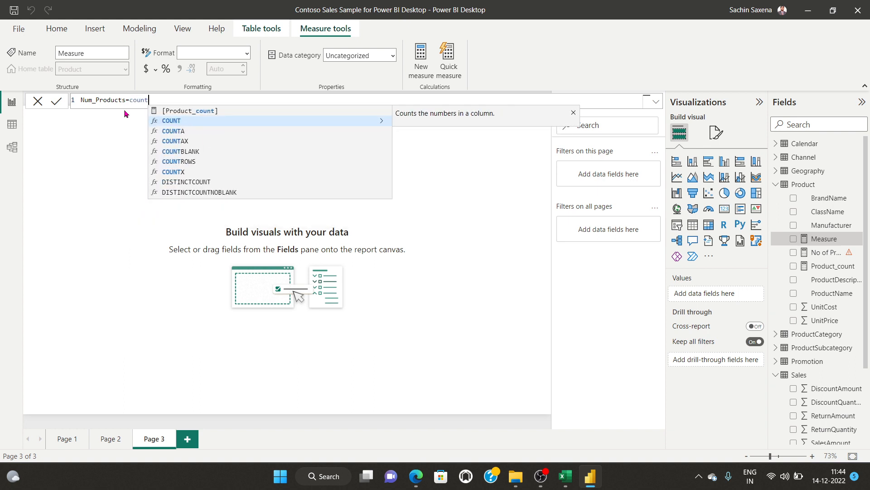
pyautogui.click(186, 162)
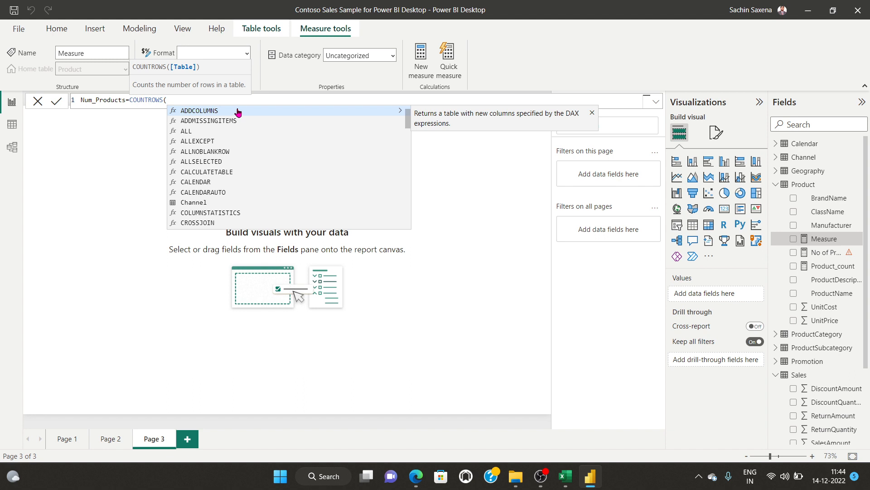
pyautogui.write('prod')
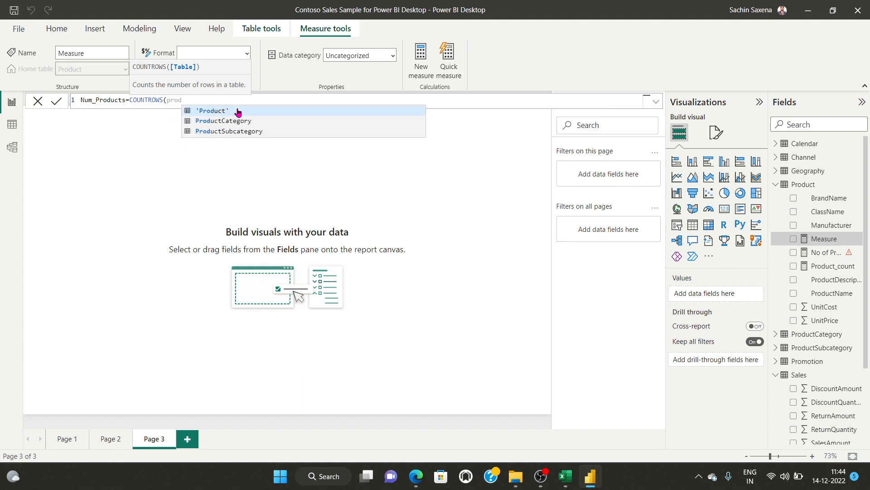
pyautogui.click(237, 112)
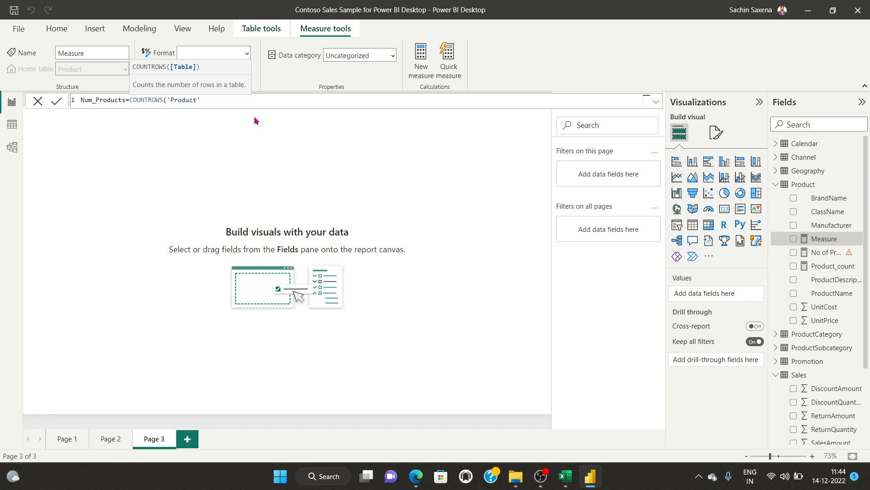
pyautogui.write(')')
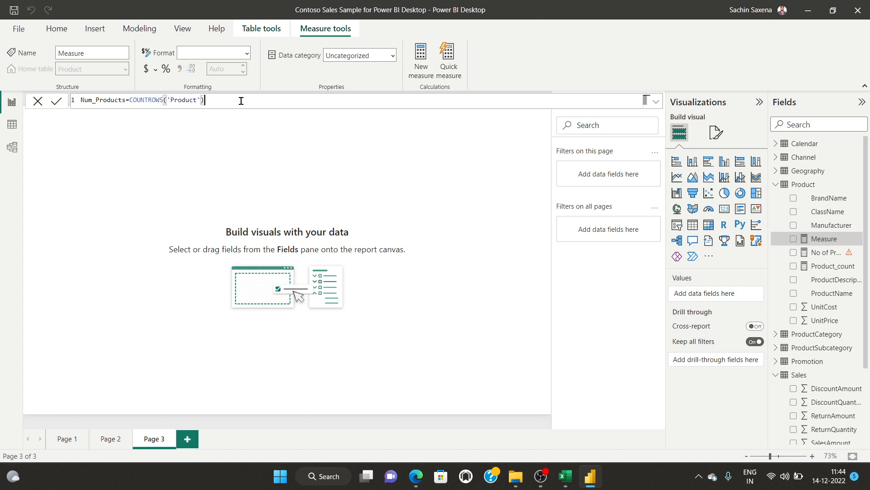
pyautogui.press('Return')
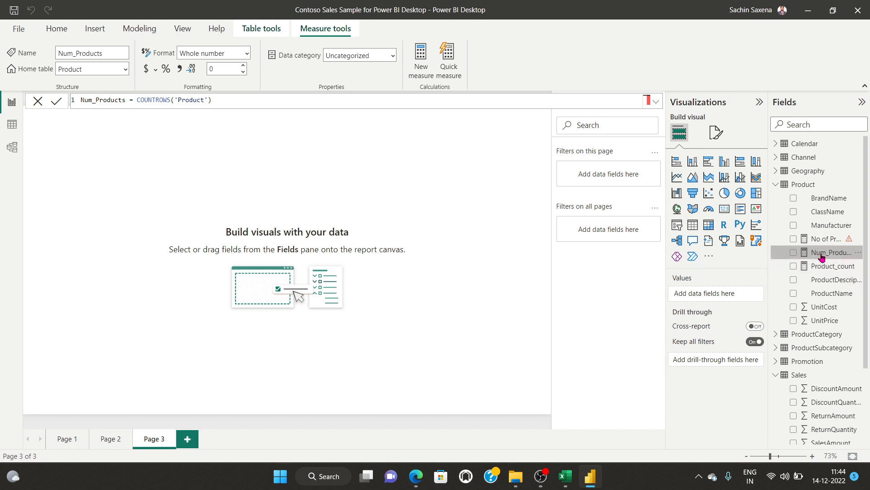
# - Insert a matrix on Page 3 with Num_Products as its values and enlarge it
pyautogui.click(708, 225)
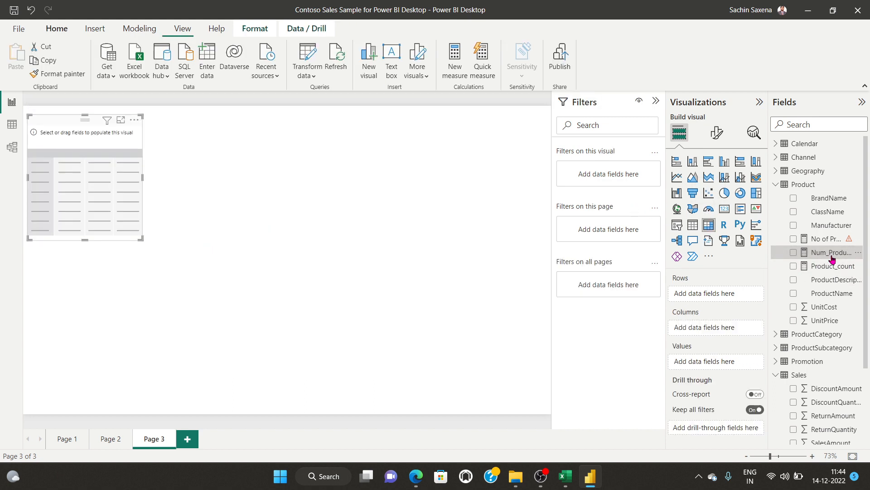
pyautogui.click(793, 253)
pyautogui.moveTo(140, 239); pyautogui.dragTo(245, 315)
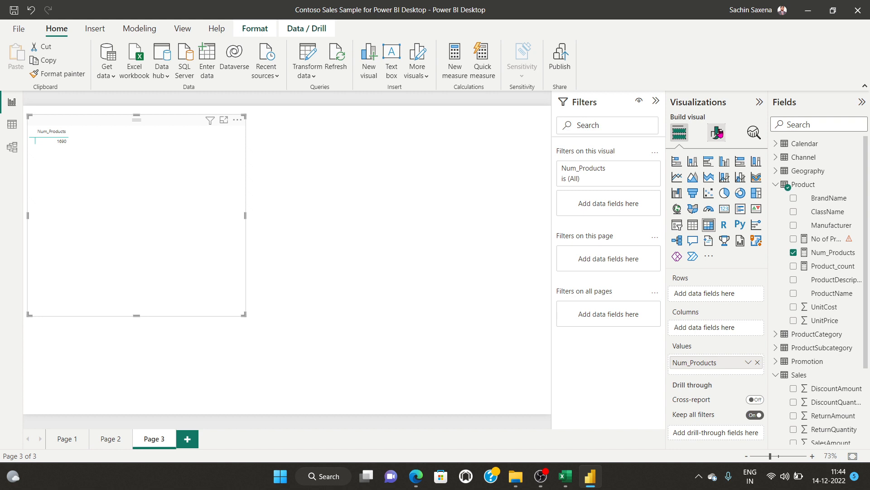
# - Set the global font size of the Num_Products matrix to 20
pyautogui.click(718, 131)
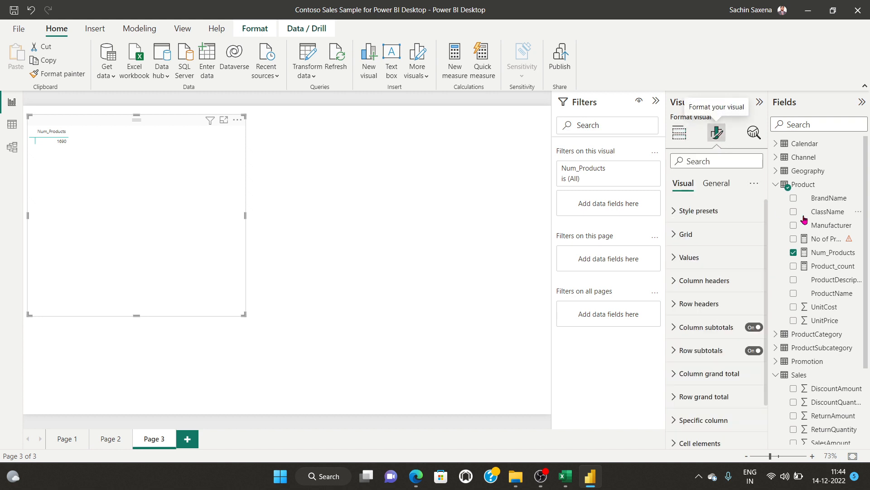
pyautogui.click(706, 160)
pyautogui.write('font')
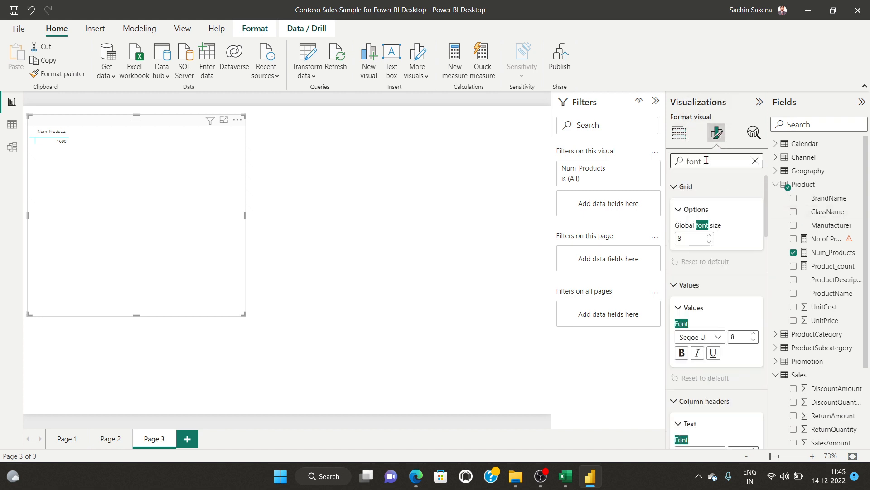
pyautogui.click(687, 235)
pyautogui.write('20')
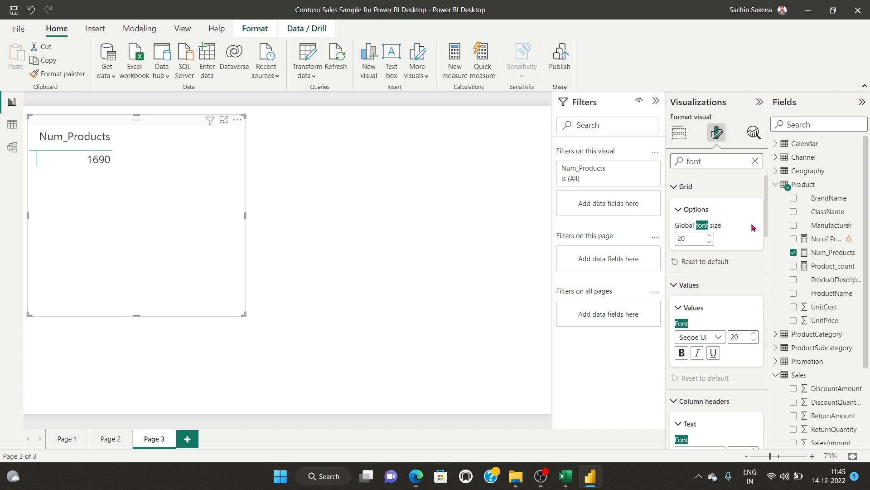
# - Add Manufacturer as the rows of the Num_Products matrix and resize the matrix to fit its content
pyautogui.click(679, 134)
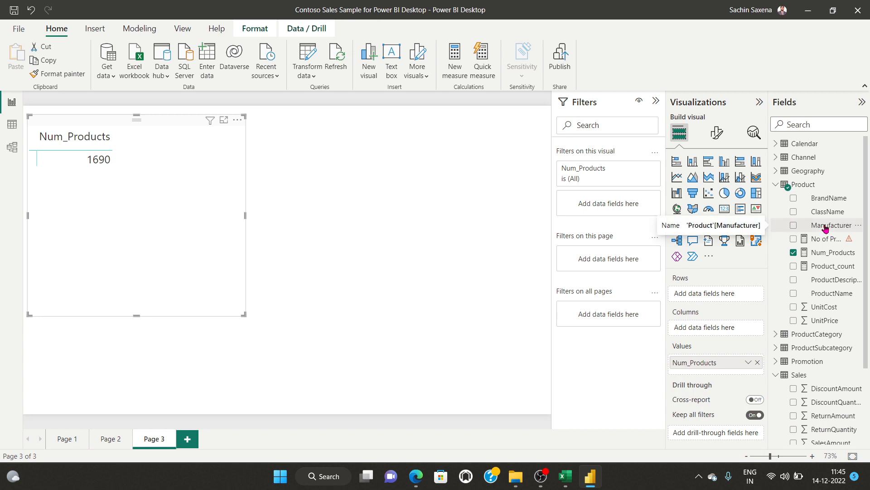
pyautogui.moveTo(825, 228); pyautogui.dragTo(718, 296)
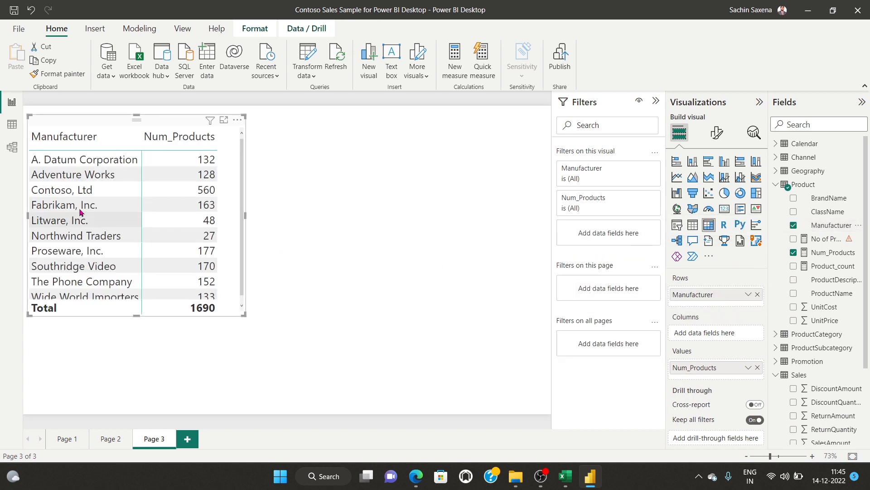
pyautogui.moveTo(244, 315); pyautogui.dragTo(299, 368)
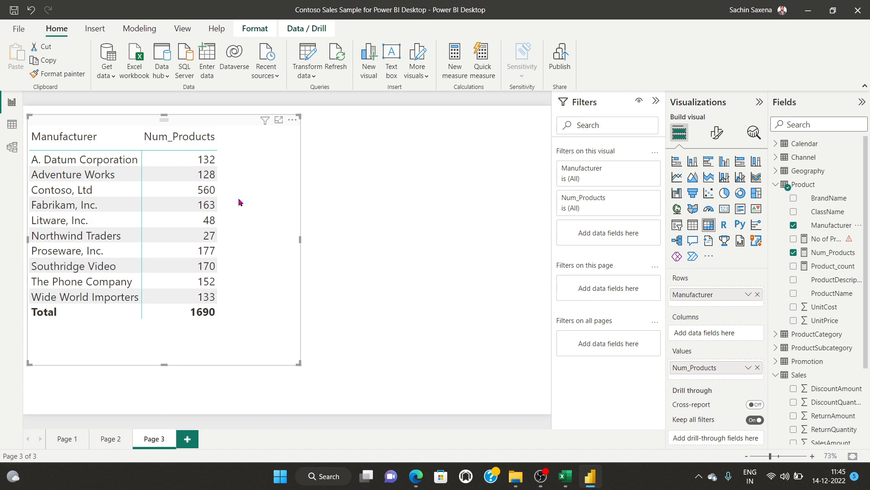
pyautogui.click(351, 208)
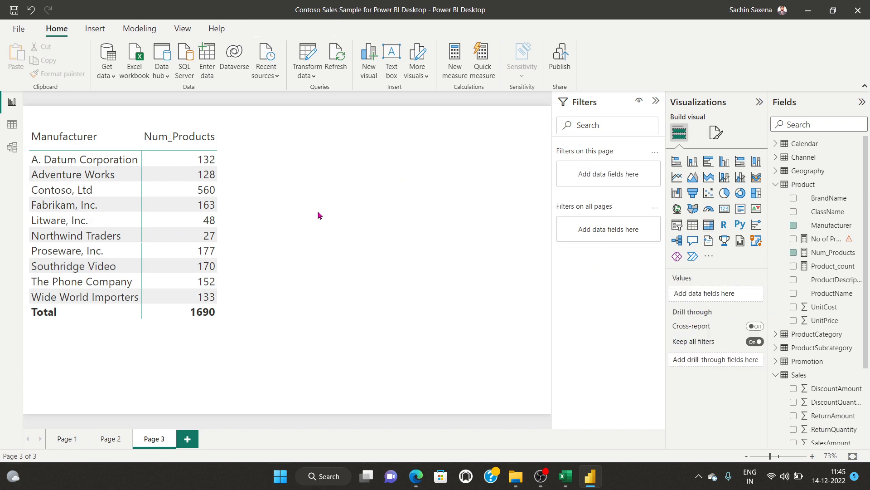
pyautogui.click(272, 233)
pyautogui.moveTo(301, 240); pyautogui.dragTo(243, 247)
pyautogui.click(367, 231)
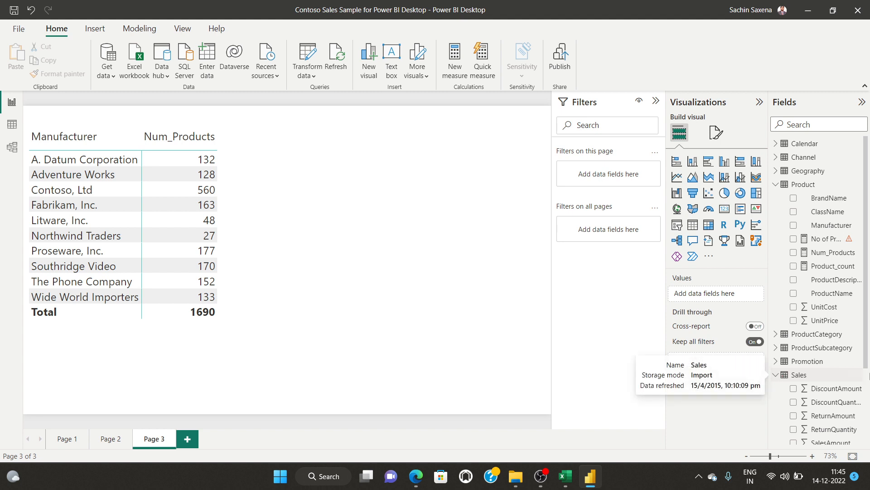
# - Add a measure named "stores_with sales" to the Sales table and begin its formula with DISTINCTCOUNT on the Sales table
pyautogui.click(859, 375)
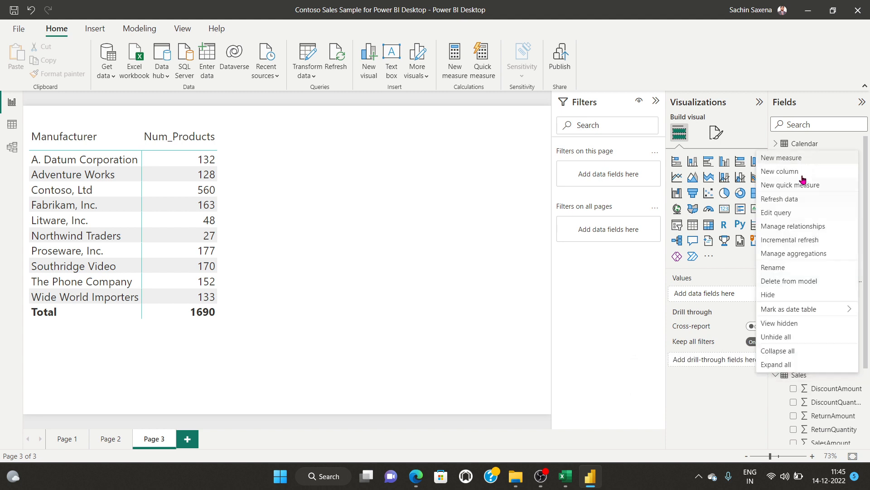
pyautogui.click(800, 159)
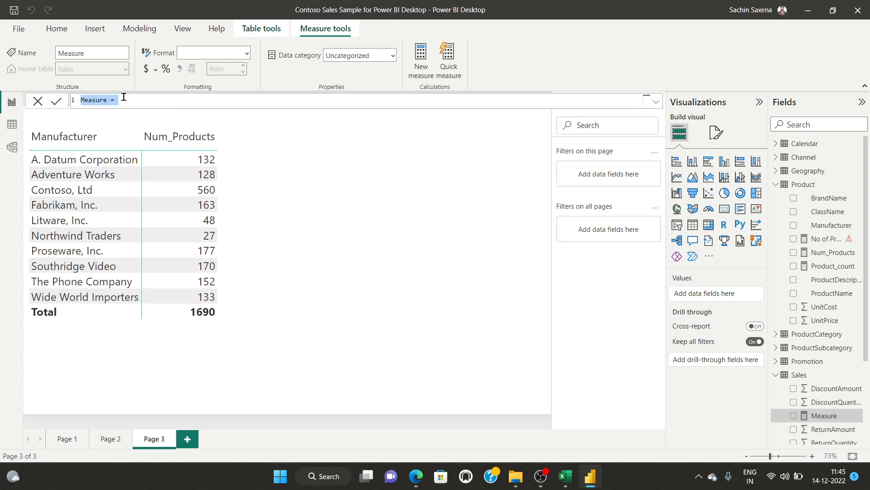
pyautogui.write('stores_with_sales')
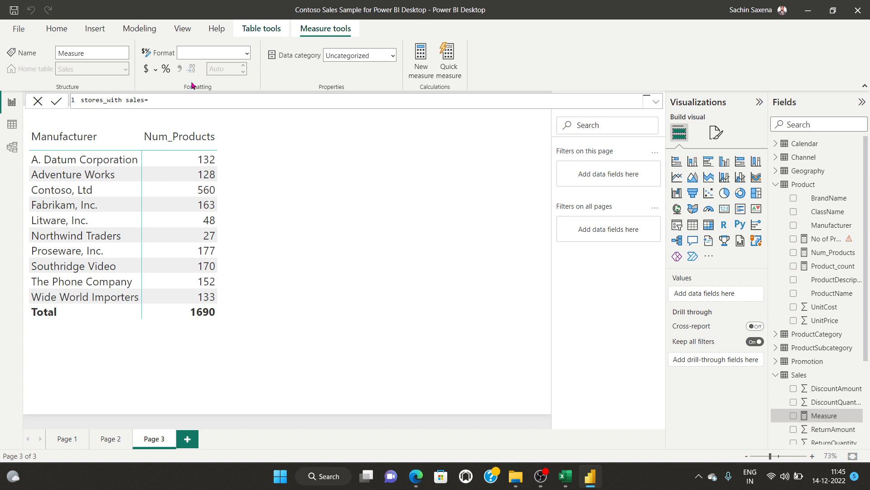
pyautogui.write('=')
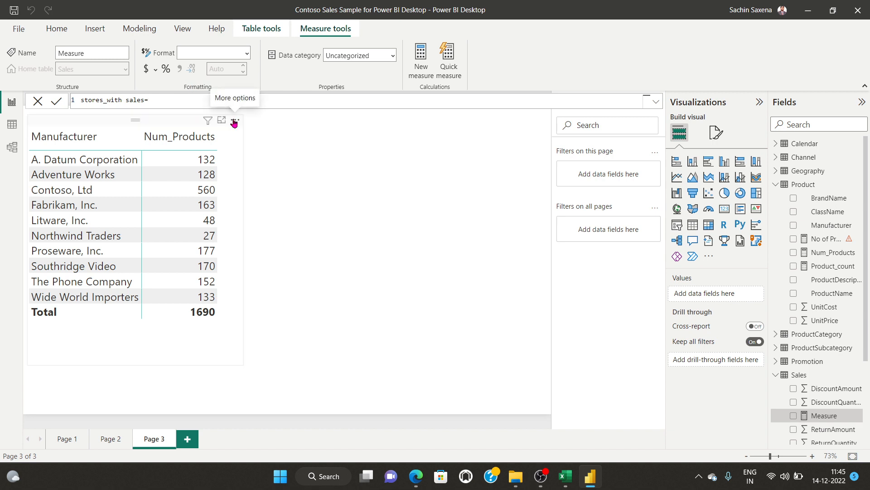
pyautogui.write('dist')
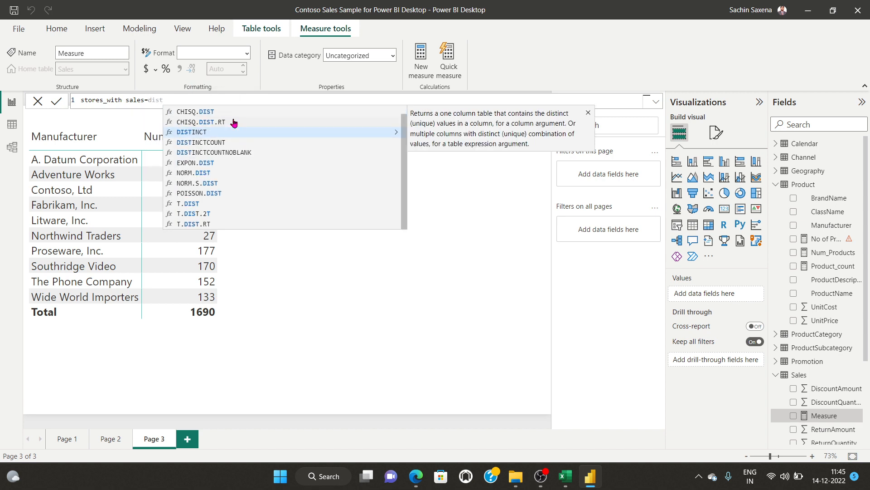
pyautogui.click(216, 143)
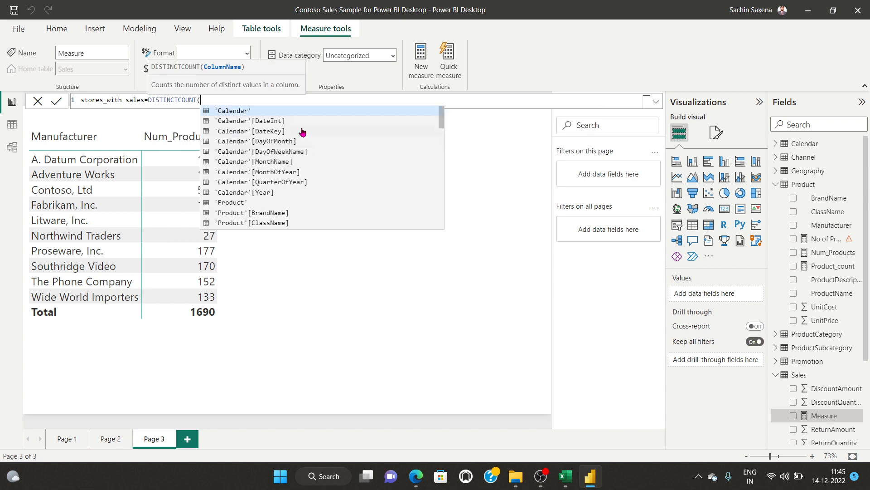
pyautogui.write('sales')
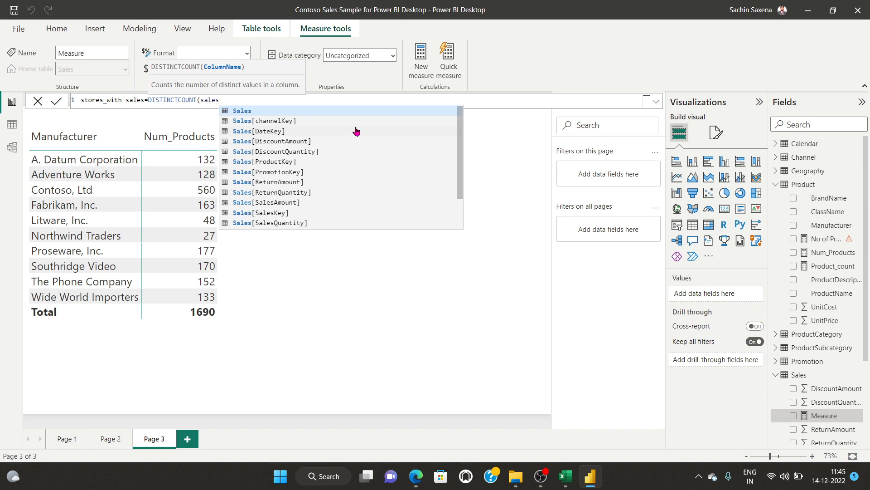
pyautogui.click(281, 212)
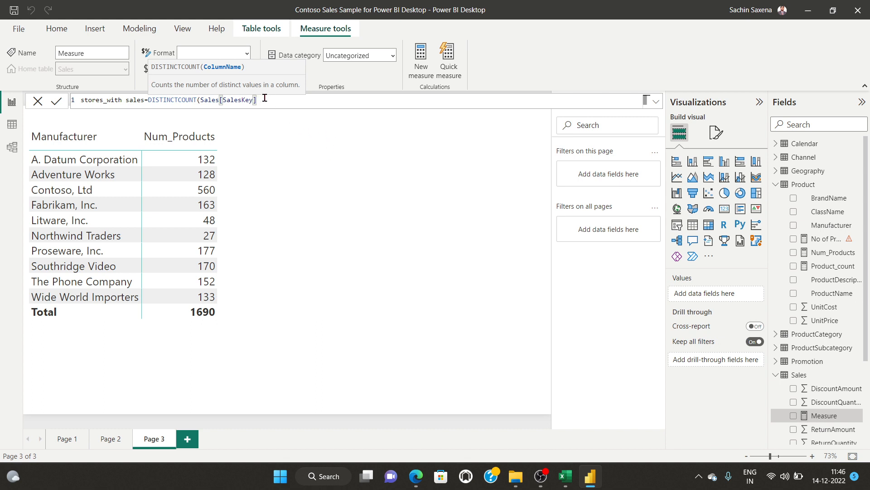
pyautogui.press('BackSpace')
pyautogui.press('BackSpace')
pyautogui.press('BackSpace')
pyautogui.press('BackSpace')
pyautogui.press('BackSpace')
pyautogui.press('BackSpace')
pyautogui.press('BackSpace')
pyautogui.press('BackSpace')
pyautogui.press('BackSpace')
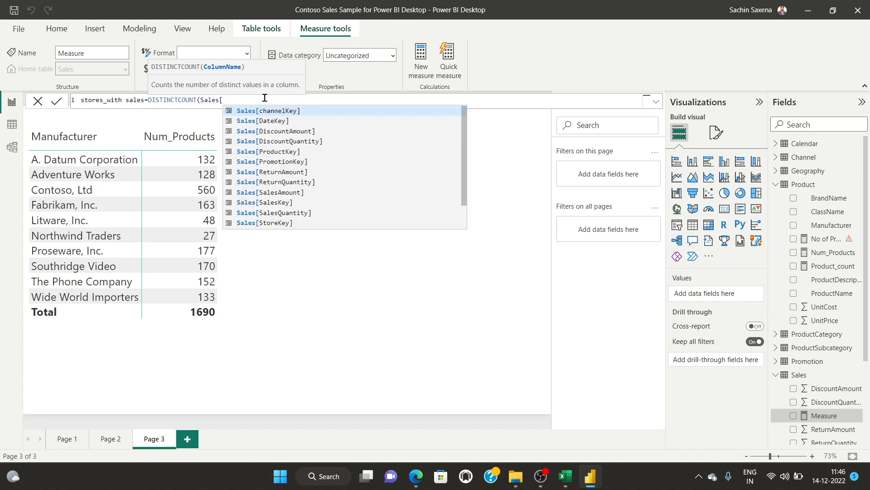
# - Complete the measure as stores_with sales = DISTINCTCOUNT(Sales[StoreKey]) and commit it
pyautogui.click(278, 223)
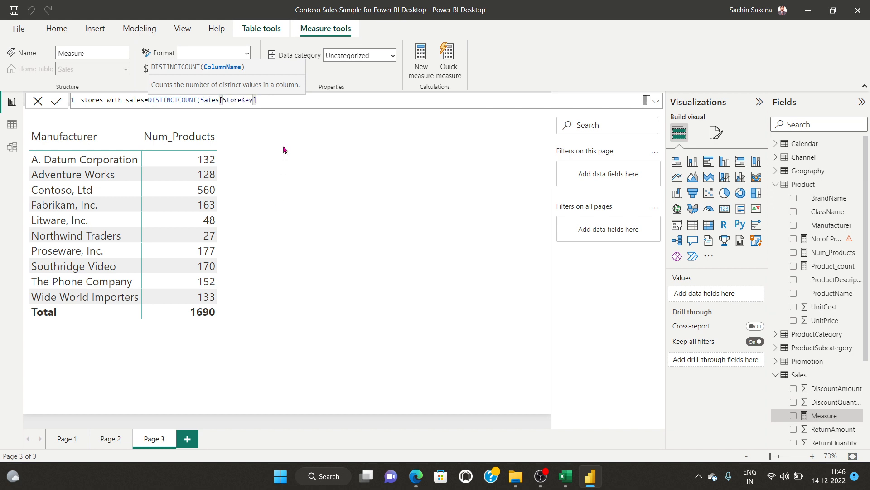
pyautogui.write(')')
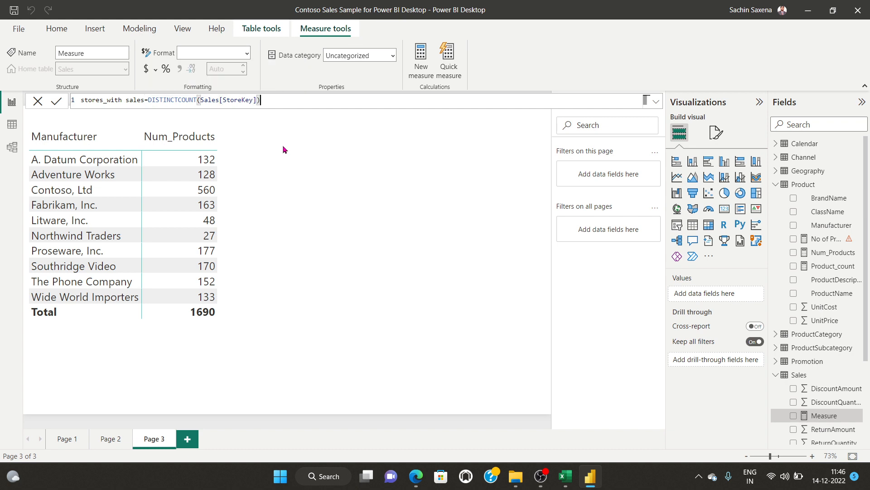
pyautogui.click(56, 102)
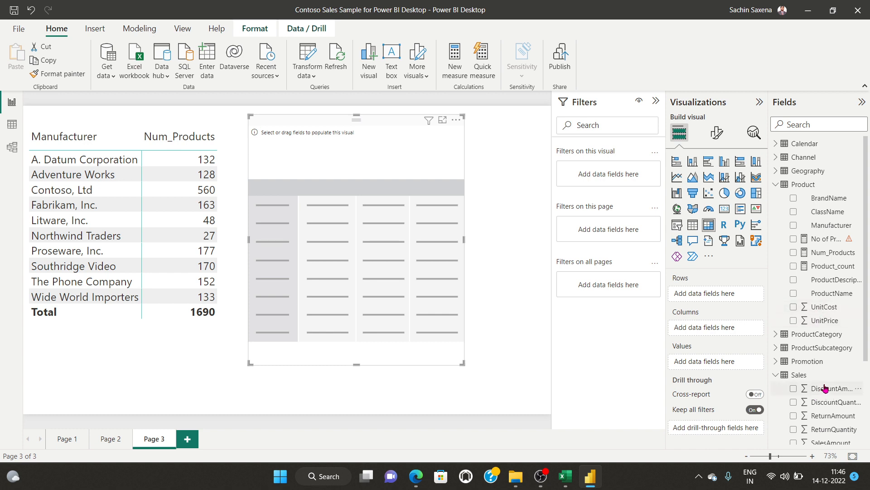
# - Use stores_with sales as the values of a new matrix and copy the Num_Products matrix's formatting onto it
pyautogui.scroll(-3, 820, 399)
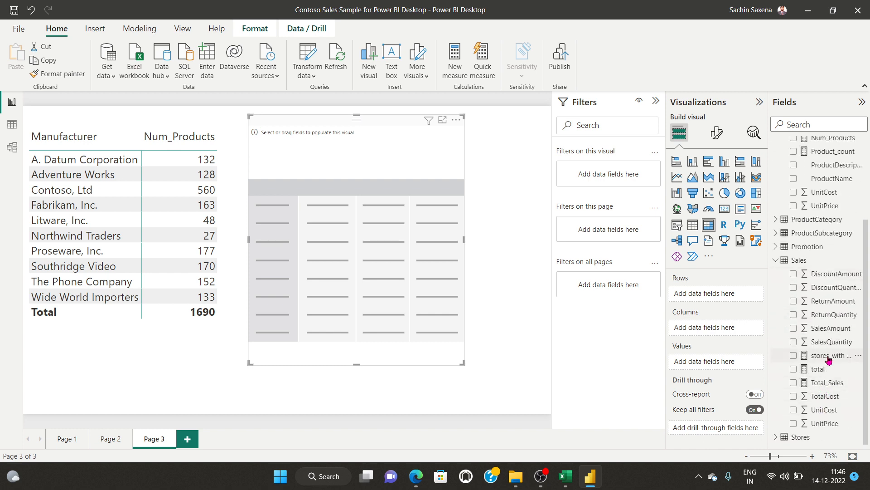
pyautogui.moveTo(829, 360); pyautogui.dragTo(387, 298)
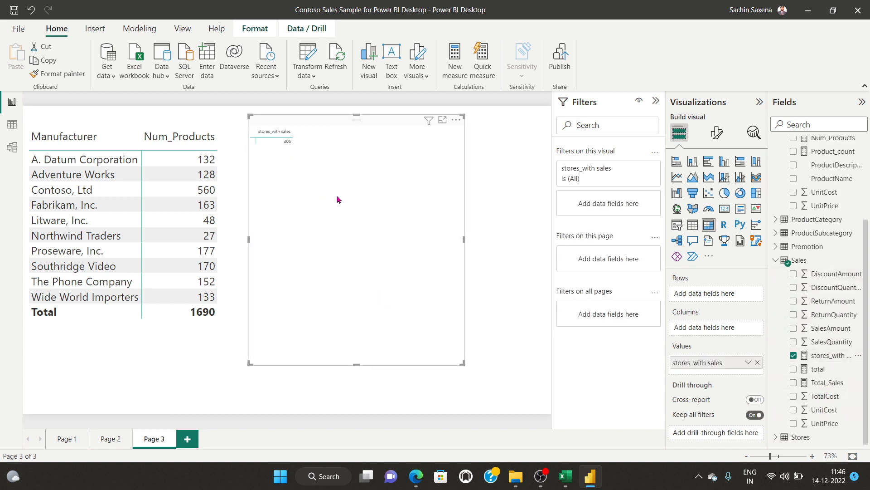
pyautogui.click(120, 141)
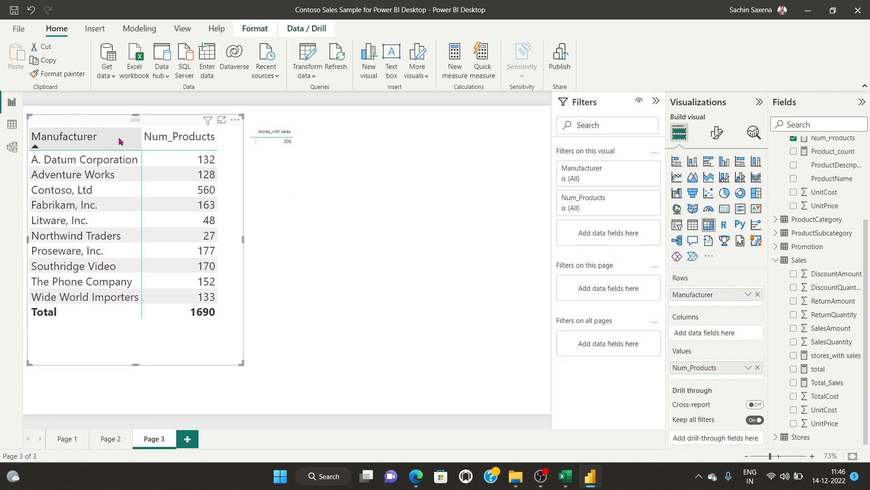
pyautogui.click(75, 74)
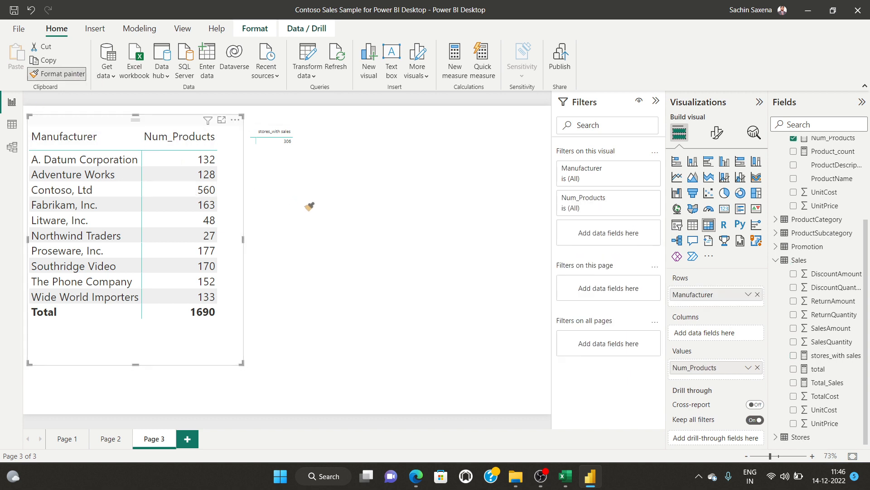
pyautogui.click(403, 218)
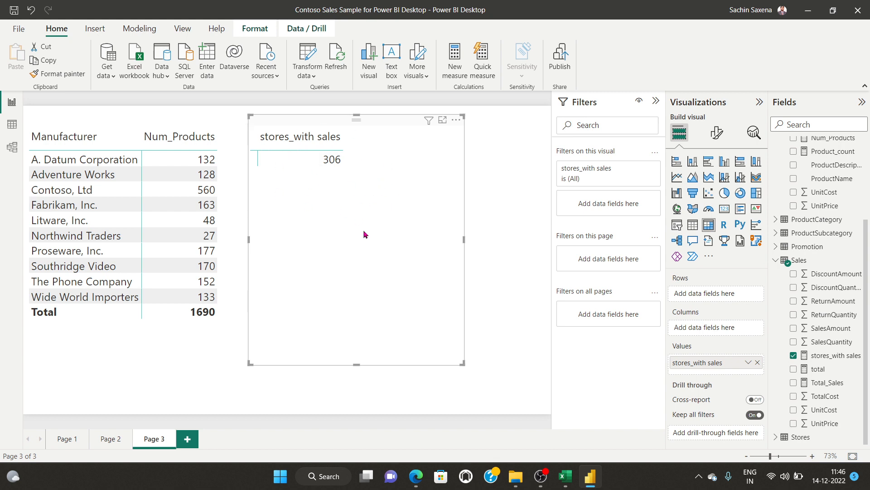
# - Try ProductName as the rows of the stores_with sales matrix with a wider frame, and remove the field
pyautogui.scroll(2, 812, 227)
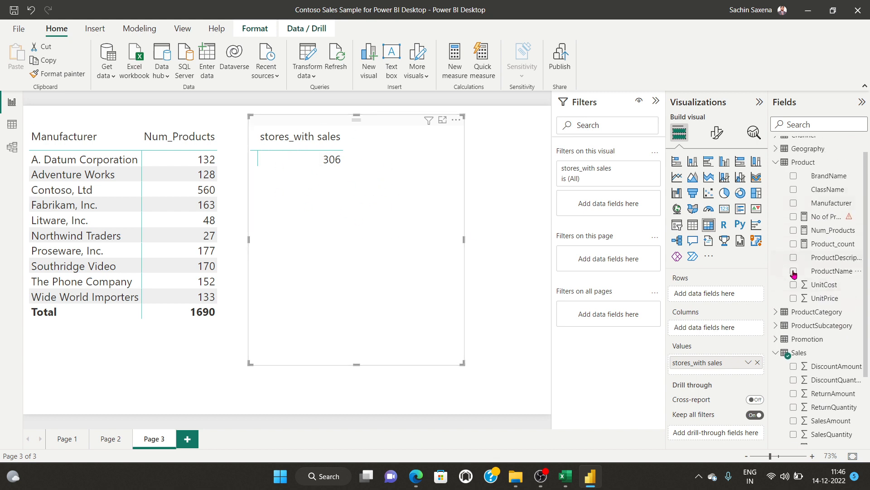
pyautogui.scroll(-2, 800, 233)
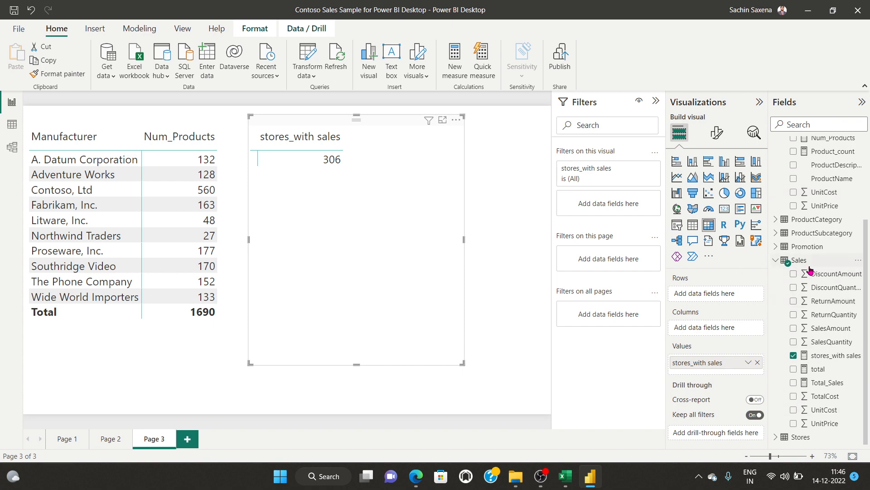
pyautogui.scroll(2, 809, 270)
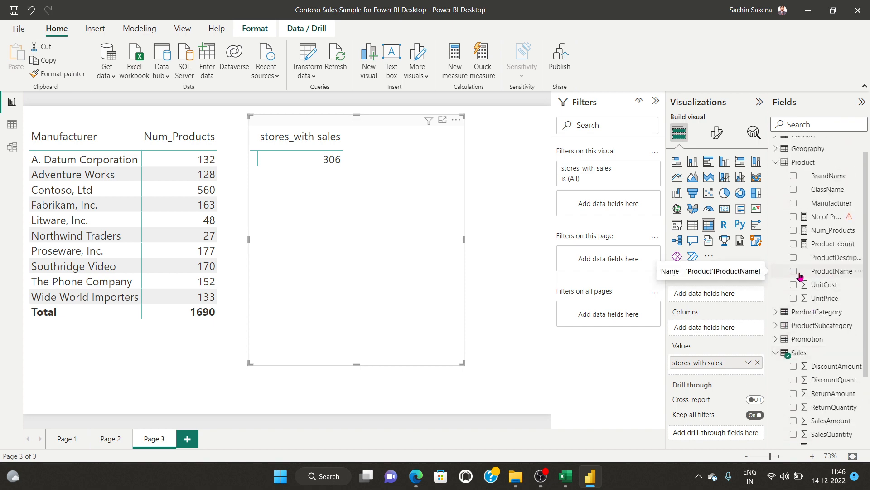
pyautogui.click(794, 271)
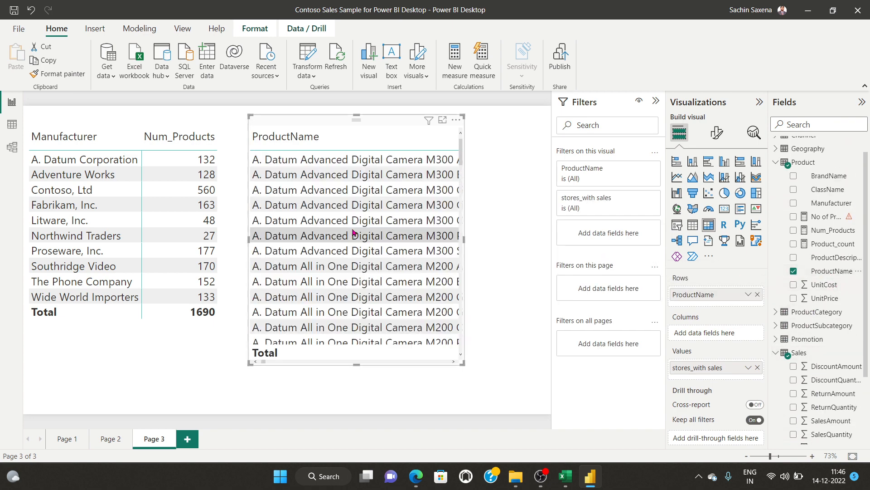
pyautogui.moveTo(463, 239); pyautogui.dragTo(533, 240)
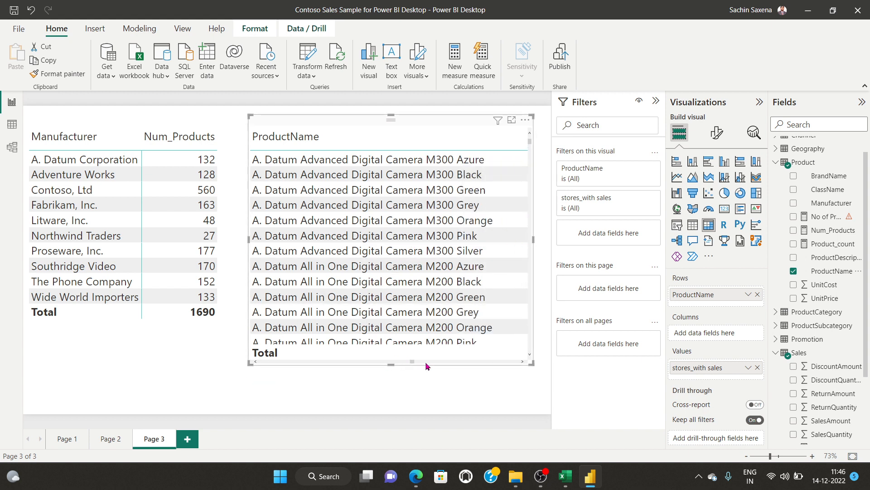
pyautogui.click(793, 271)
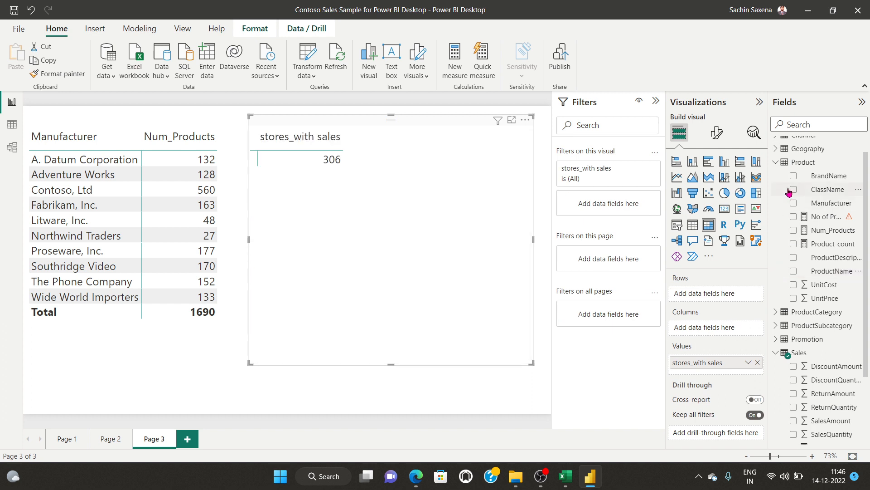
# - Set ClassName as the rows of the stores_with sales matrix and shrink its frame to fit the content
pyautogui.click(793, 189)
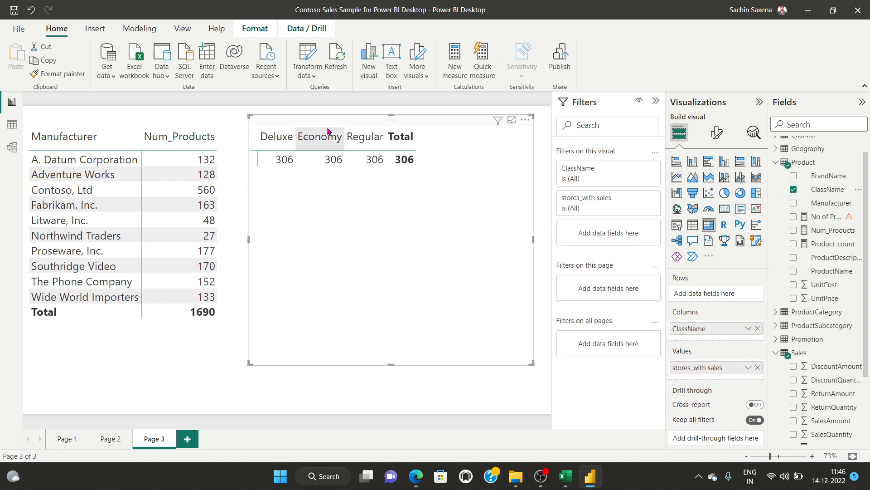
pyautogui.moveTo(702, 330); pyautogui.dragTo(702, 295)
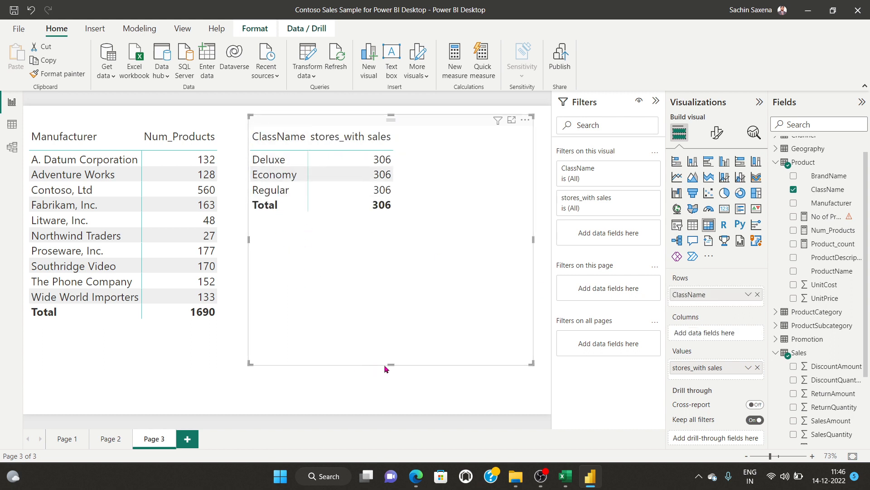
pyautogui.moveTo(391, 364); pyautogui.dragTo(390, 259)
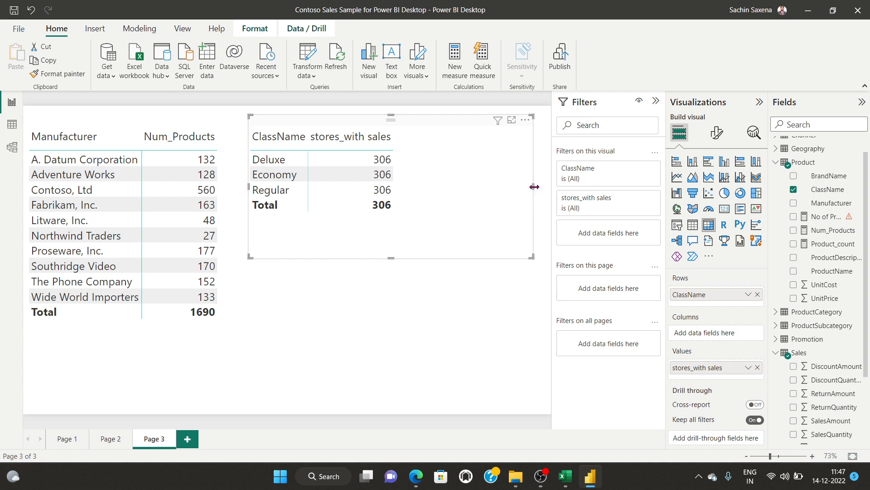
pyautogui.moveTo(534, 187); pyautogui.dragTo(458, 187)
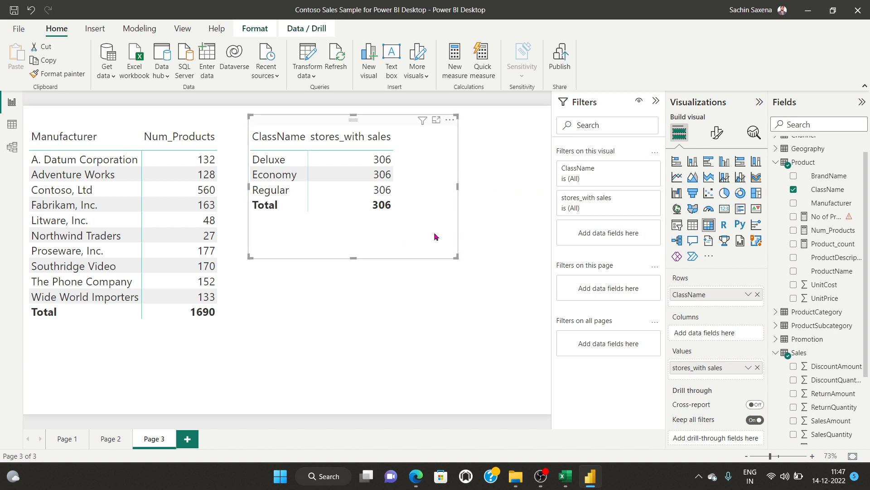
pyautogui.click(426, 325)
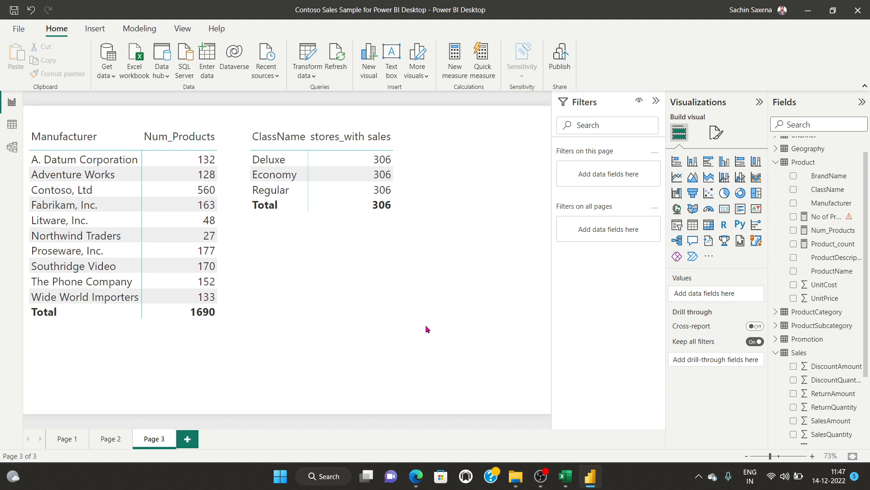
# - Add a fourth report page
pyautogui.click(187, 438)
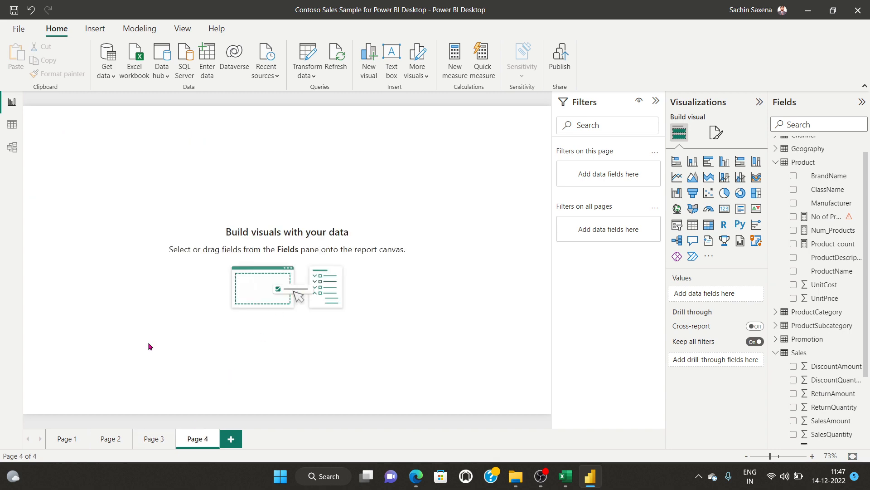